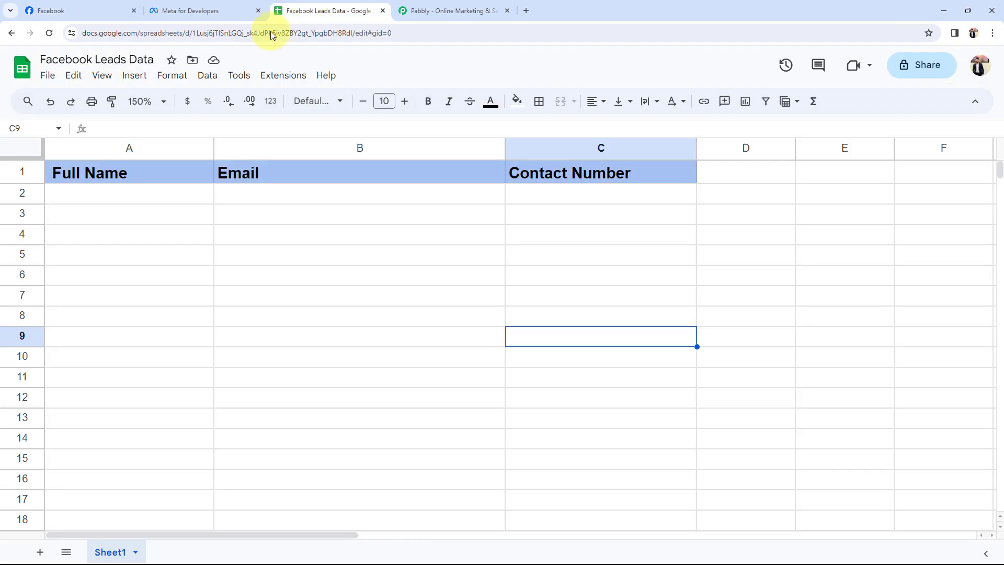
left_click(120, 9)
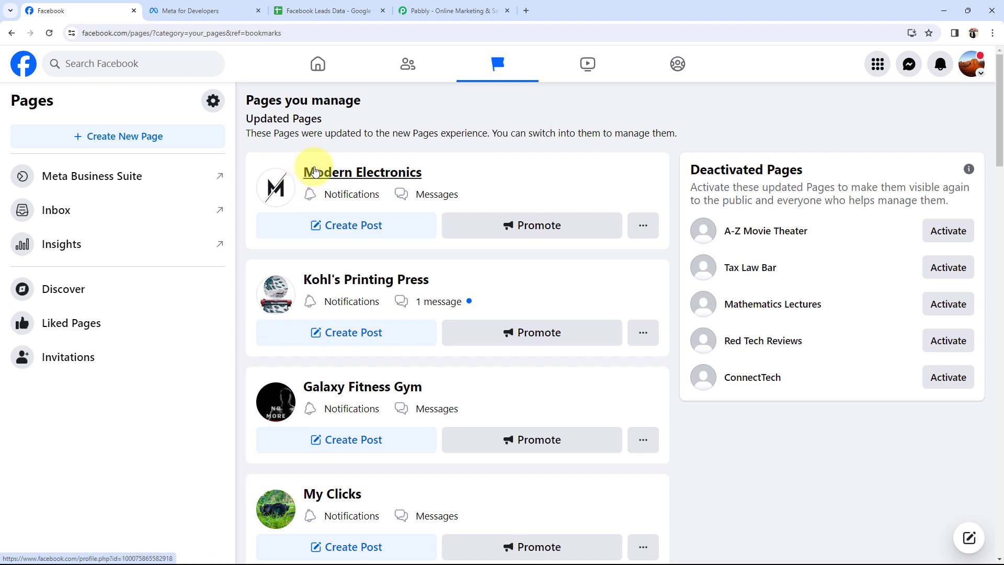
left_click(314, 10)
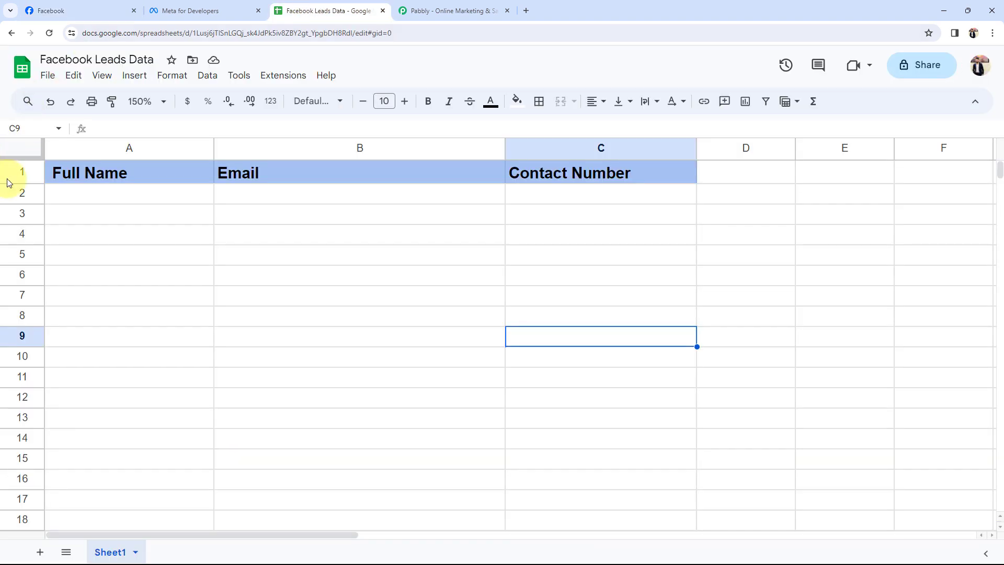
left_click(481, 201)
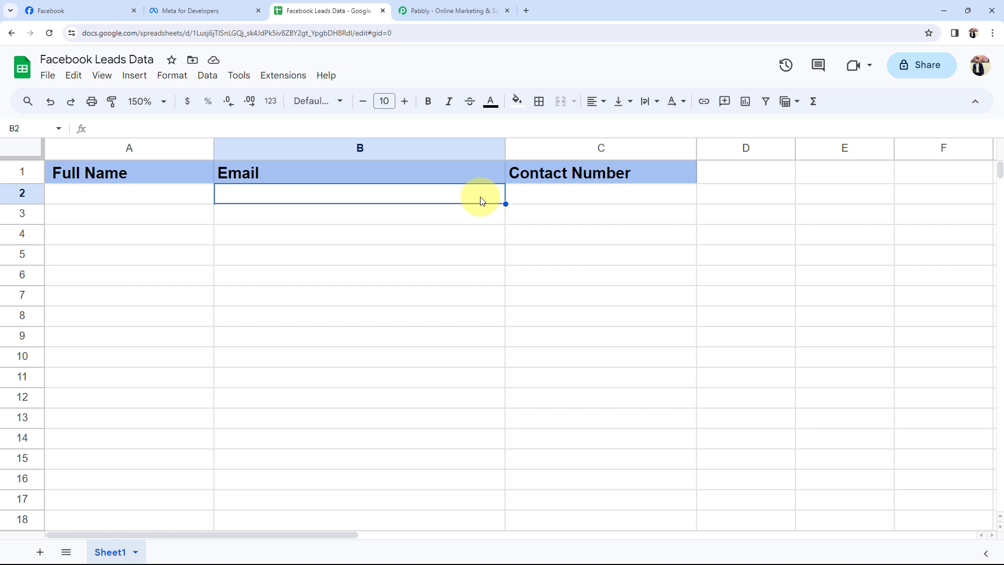
left_click(81, 10)
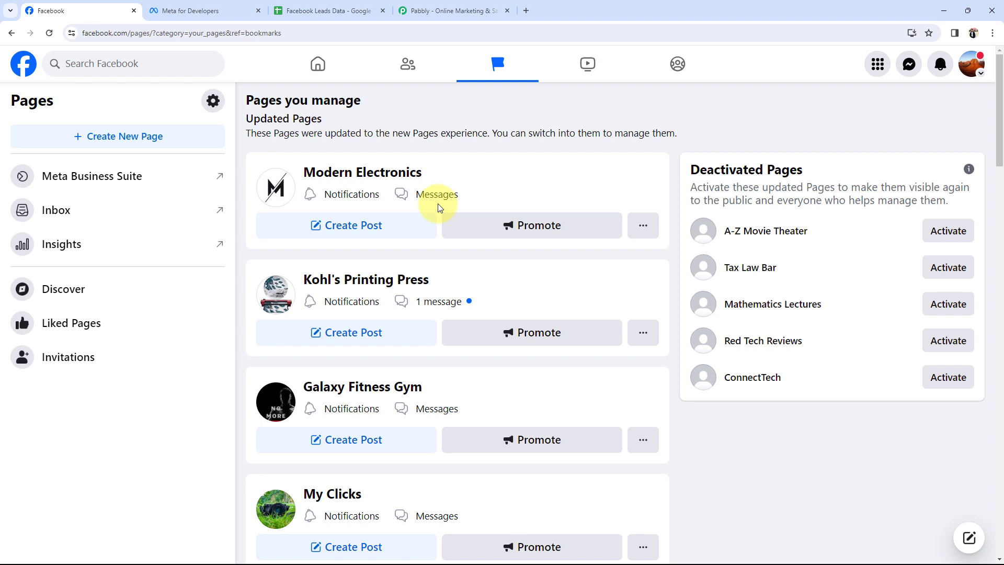
Switch to the Pabbly website, enter the account's apps page and open Pabbly Connect.
left_click(473, 11)
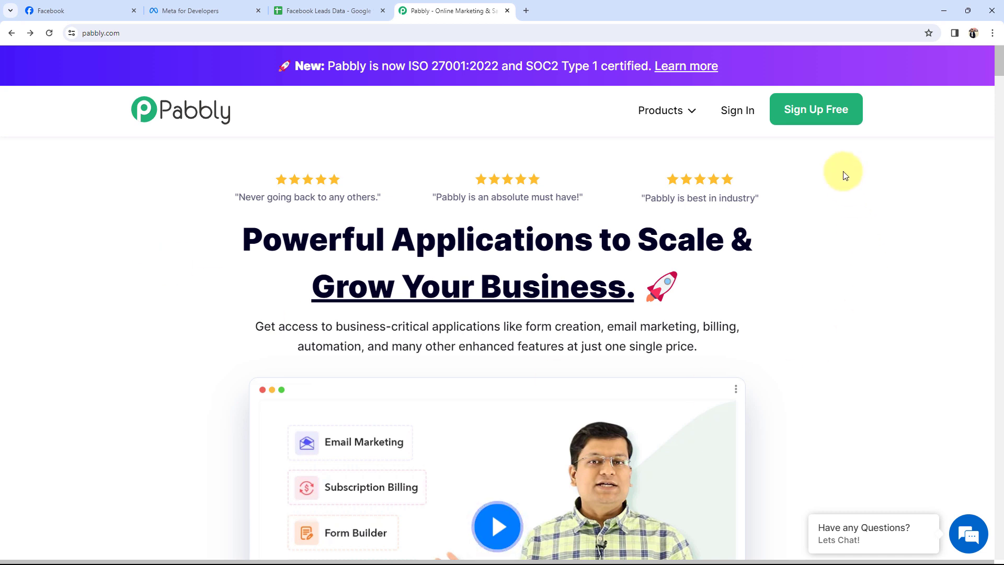
left_click(820, 126)
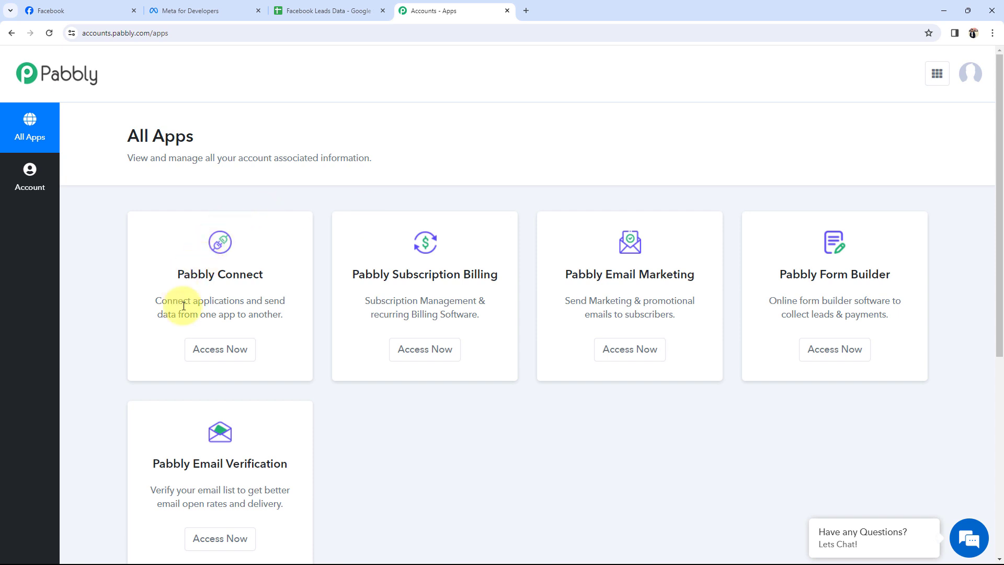
left_click(203, 349)
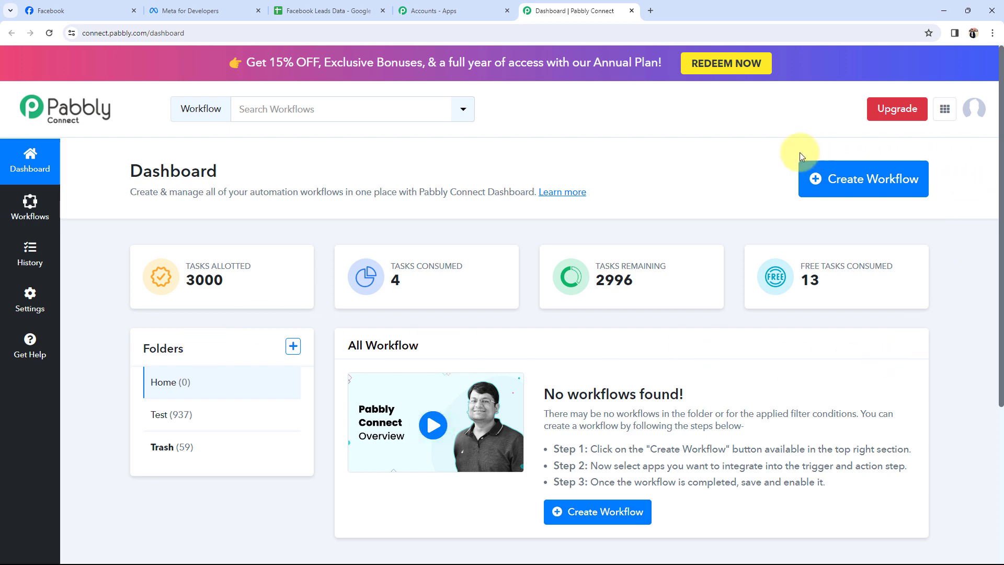
Create a workflow named "Add Electronics Business Leads to Google Sheets" in the Home folder.
left_click(874, 180)
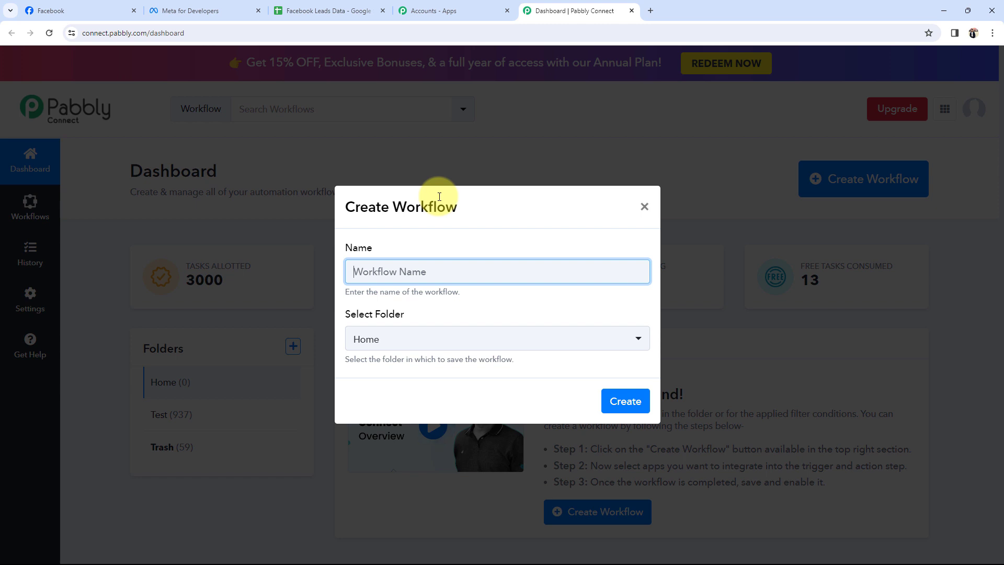
type("Add Electronics Business Leads to Google Sheets")
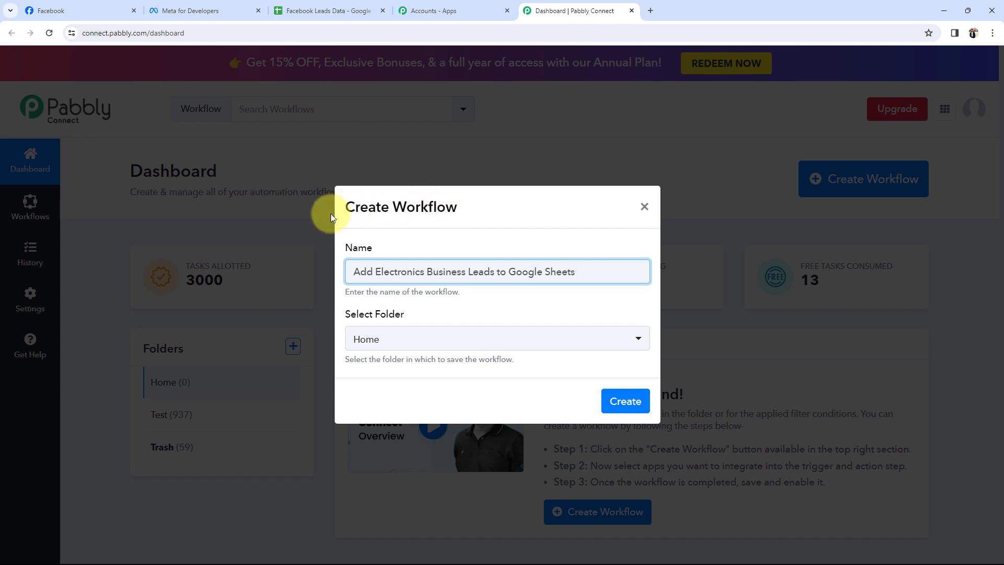
left_click(370, 341)
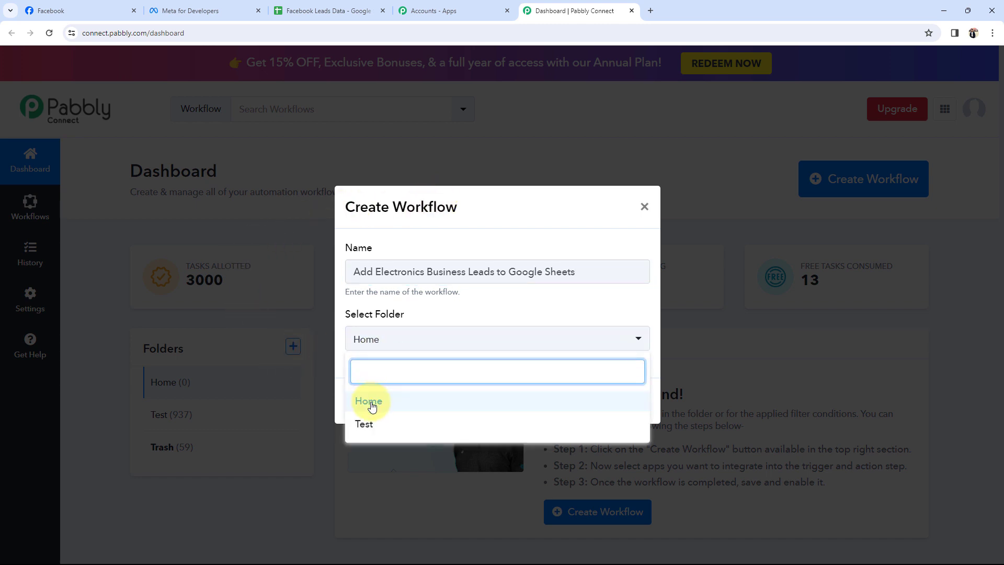
left_click(372, 401)
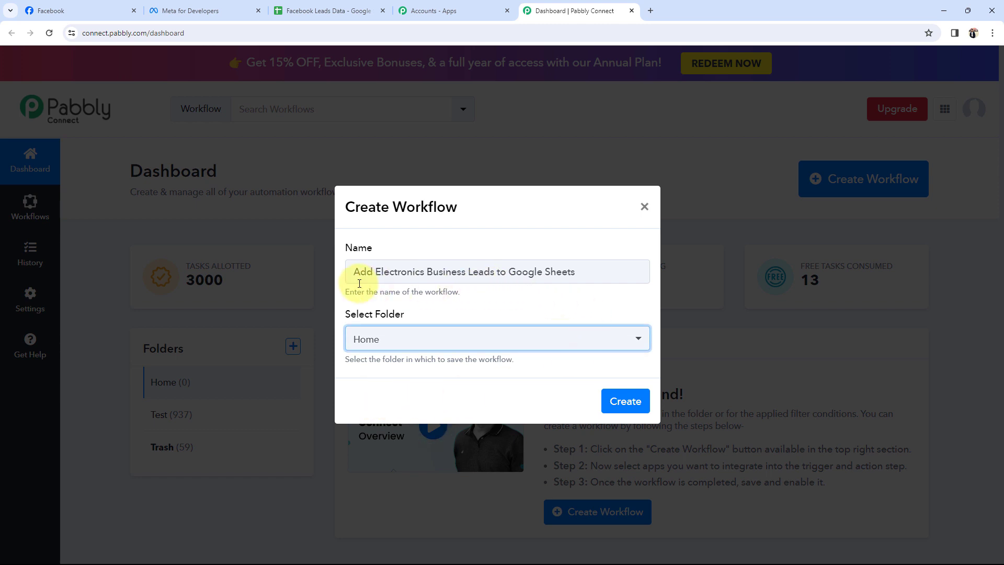
left_click(607, 402)
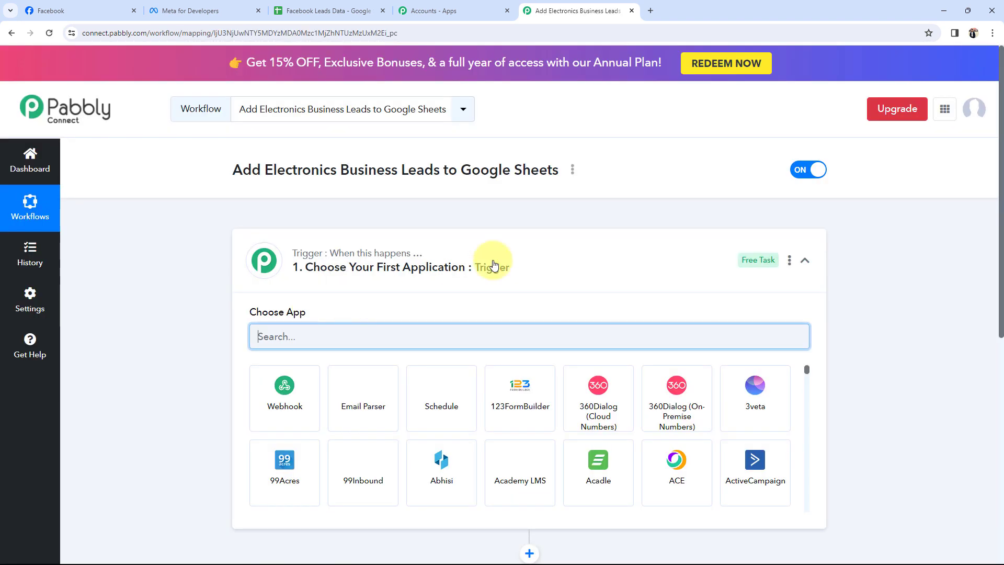
Examine the Modern Electronics Facebook page and the Full Name, Email and Contact Number columns of the Facebook Leads Data spreadsheet.
left_click(494, 264)
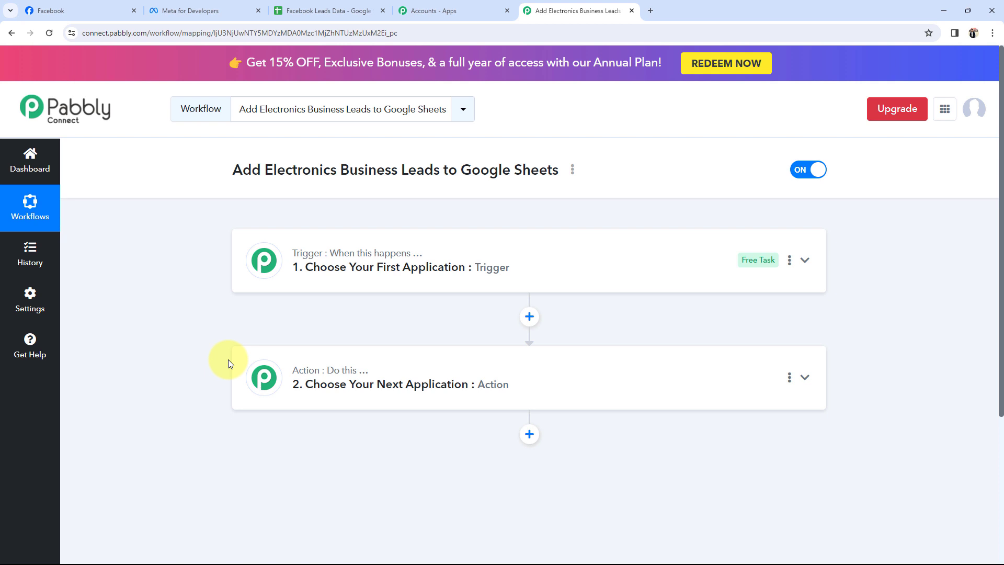
left_click(82, 10)
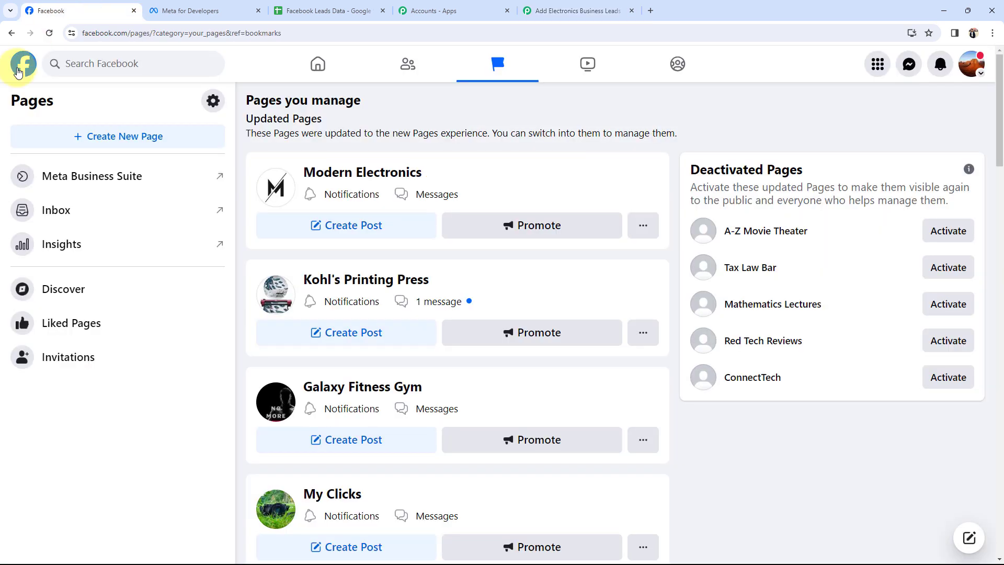
left_click(340, 174)
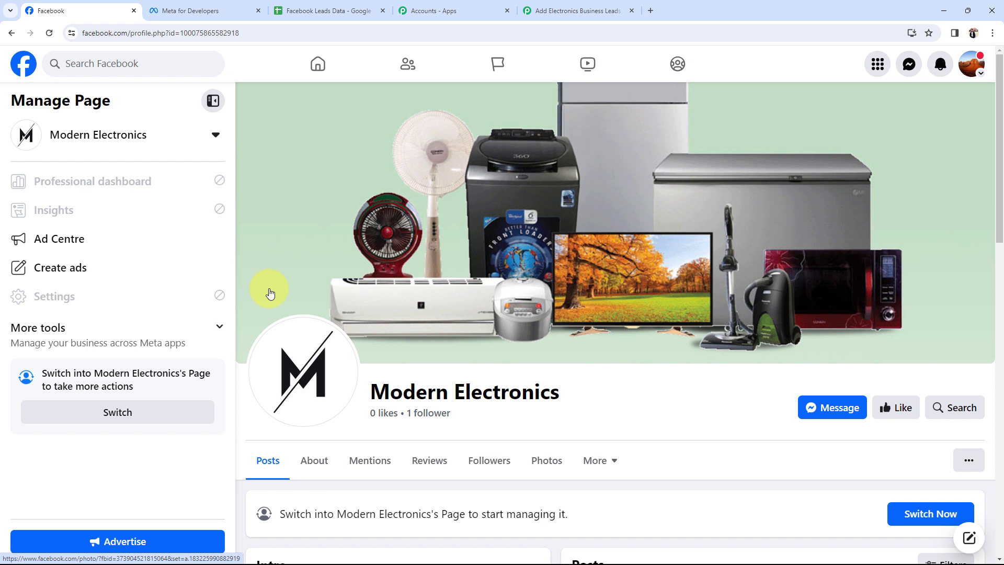
left_click(293, 9)
left_click(105, 202)
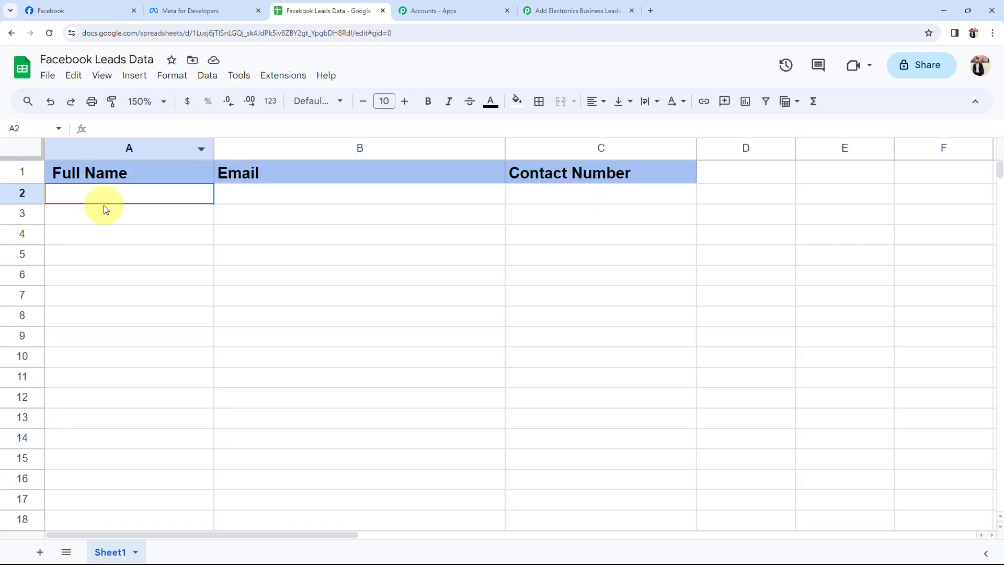
left_click(105, 292)
left_click(104, 202)
left_click(110, 256)
left_click(113, 296)
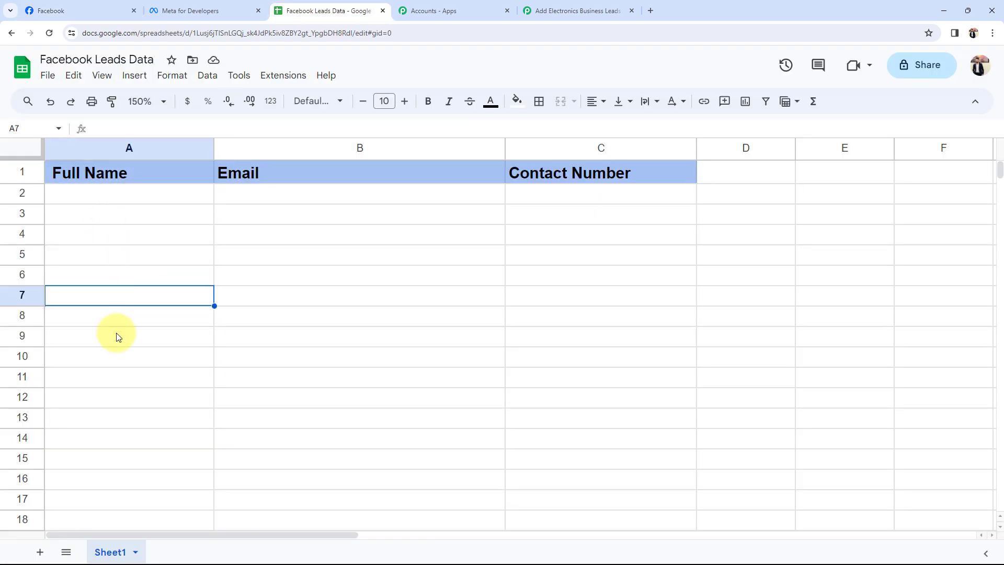
left_click(114, 336)
left_click(129, 399)
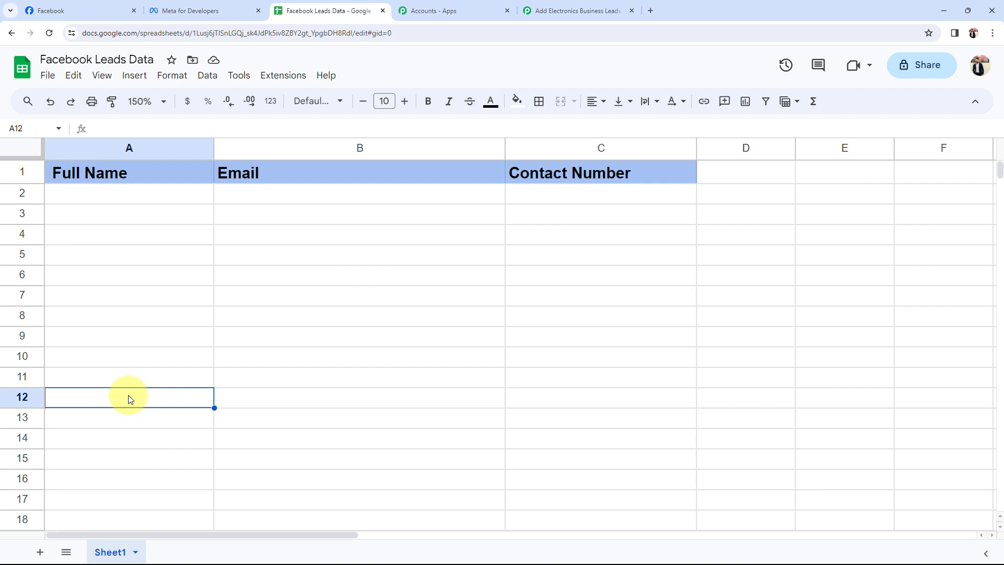
left_click(306, 333)
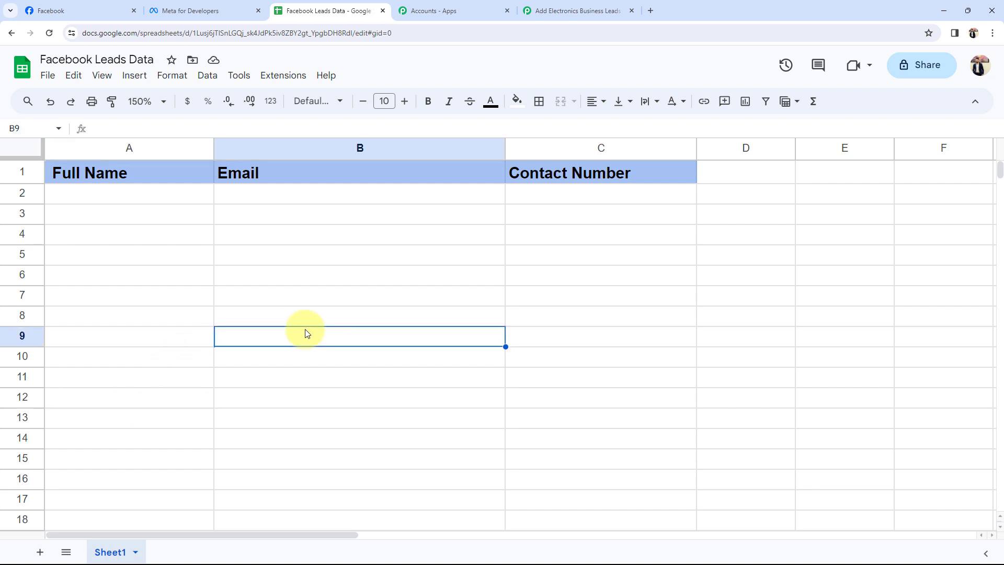
left_click(99, 9)
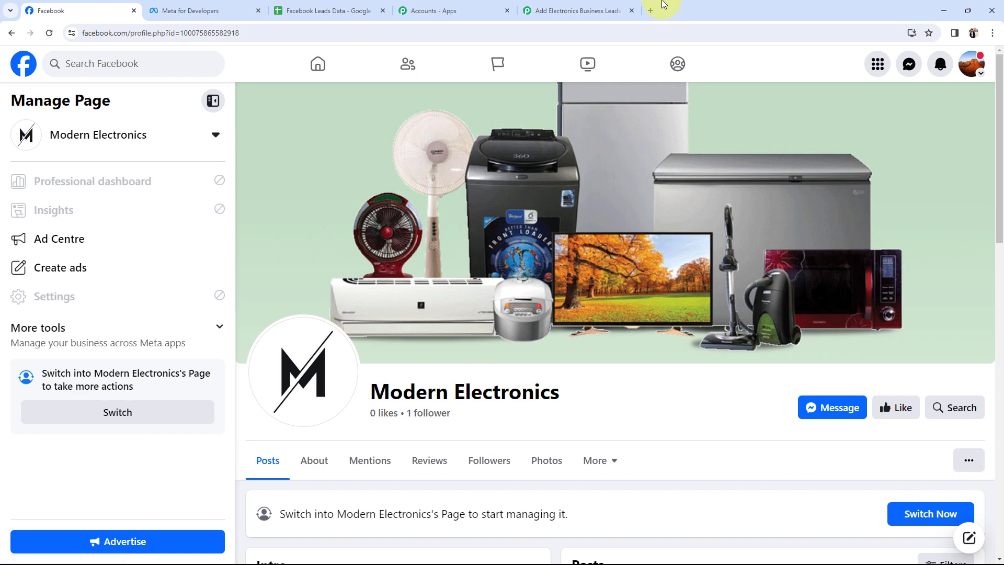
Back in the Pabbly Connect workflow, set the trigger to Facebook Lead Ads with the event New Lead (Instant).
left_click(575, 10)
left_click(332, 256)
left_click(281, 344)
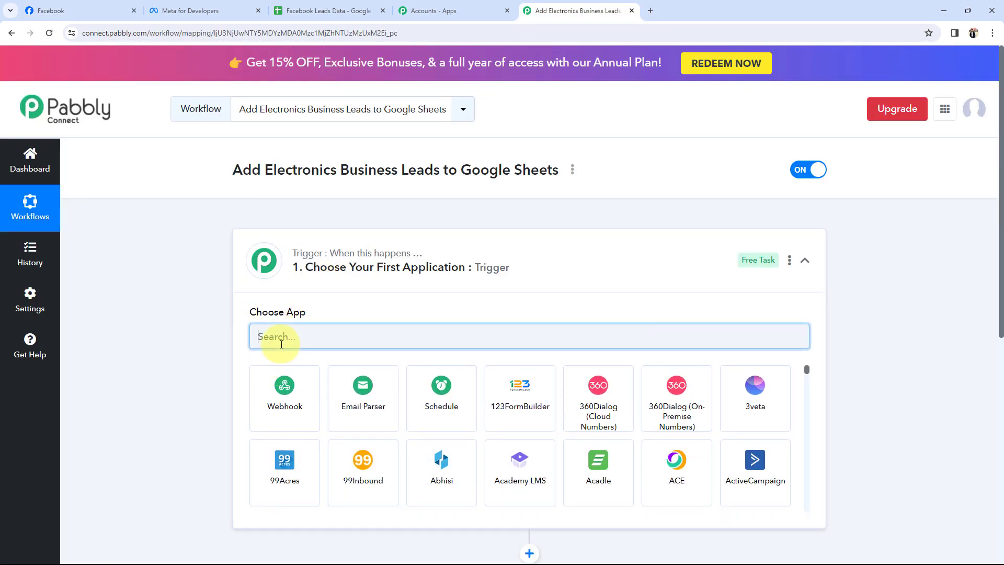
type("face")
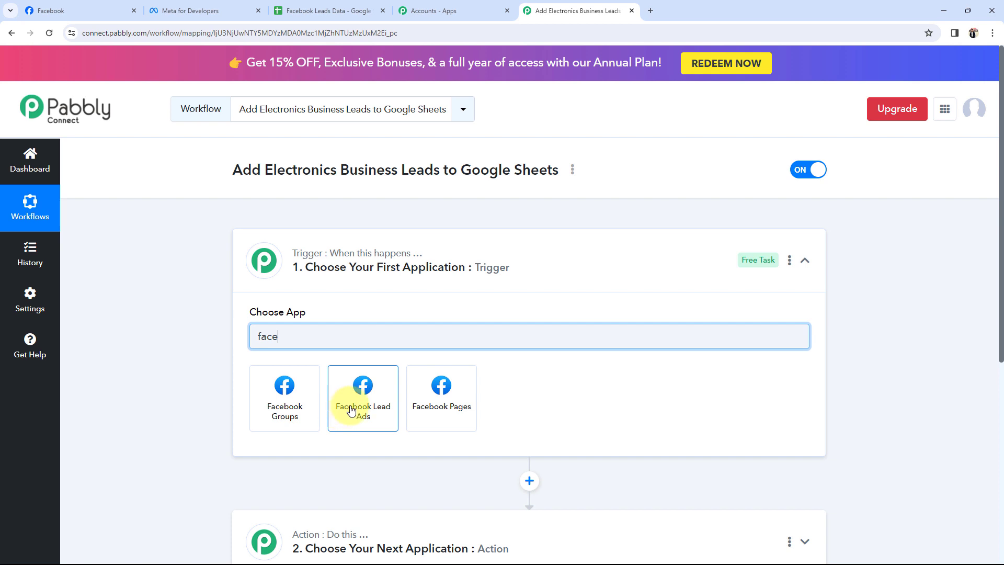
left_click(358, 406)
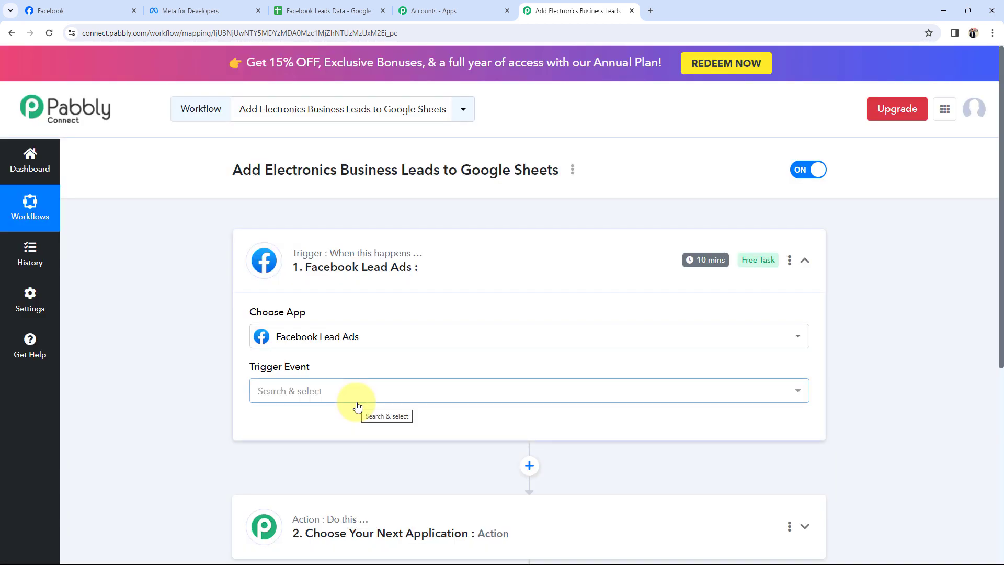
left_click(356, 402)
left_click(336, 438)
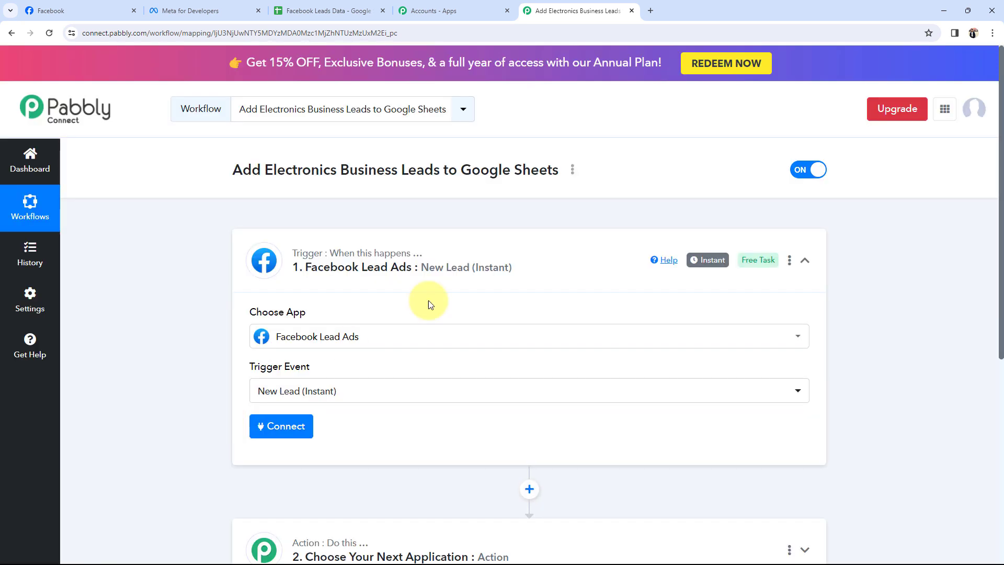
Set the workflow's action to Google Sheets with the event Add New Row.
left_click(502, 247)
left_click(337, 400)
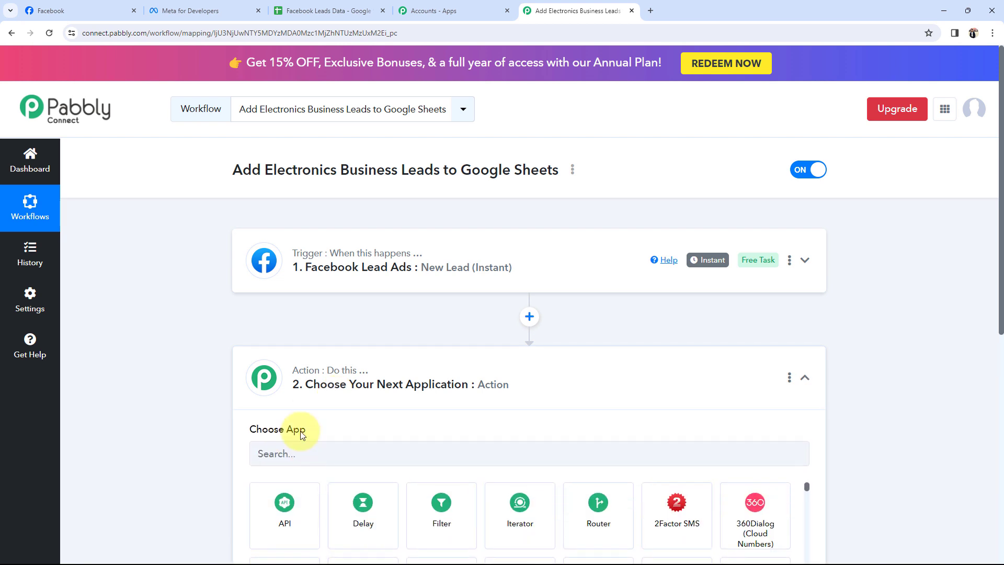
left_click(289, 274)
type("goog")
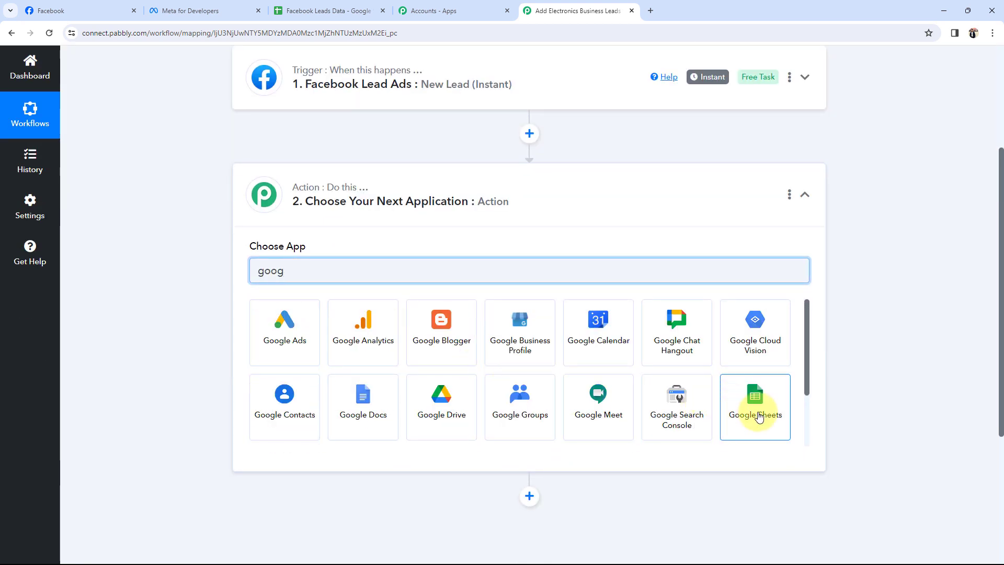
left_click(758, 416)
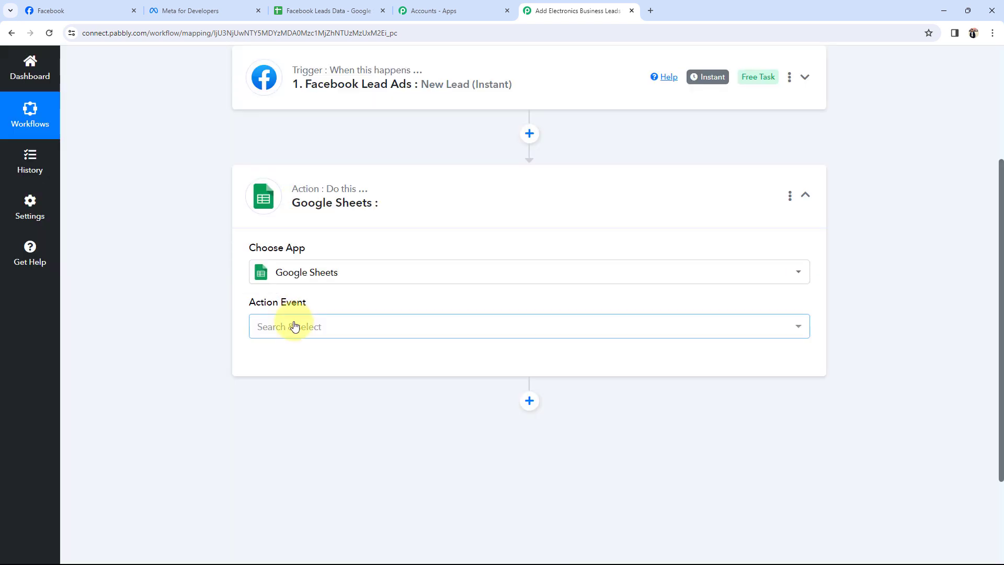
left_click(294, 327)
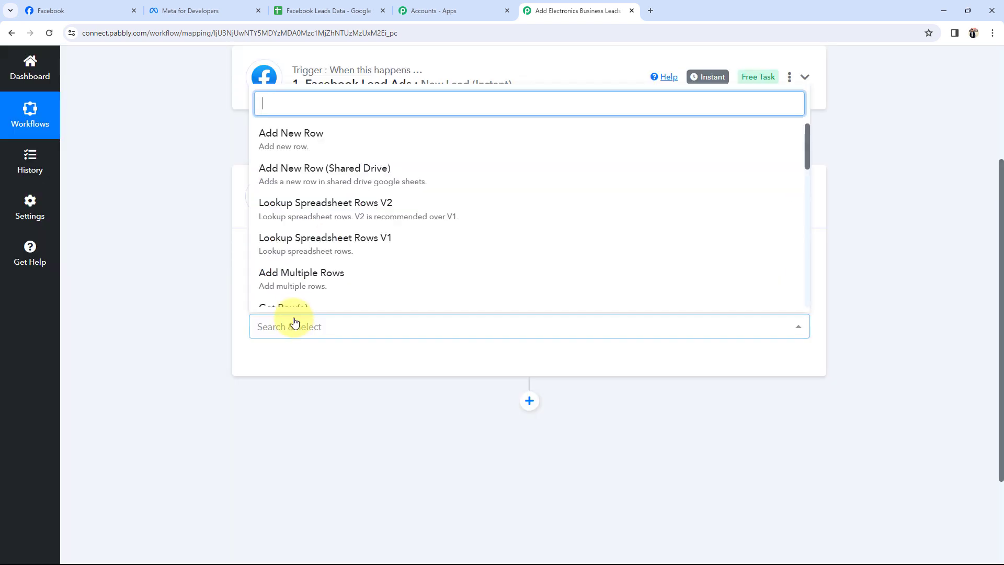
left_click(316, 140)
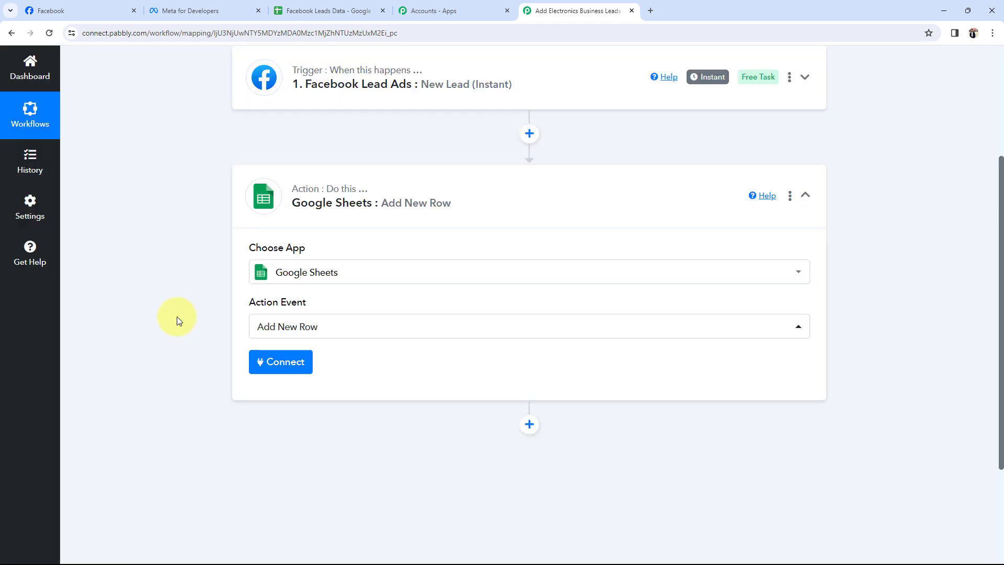
left_click(333, 224)
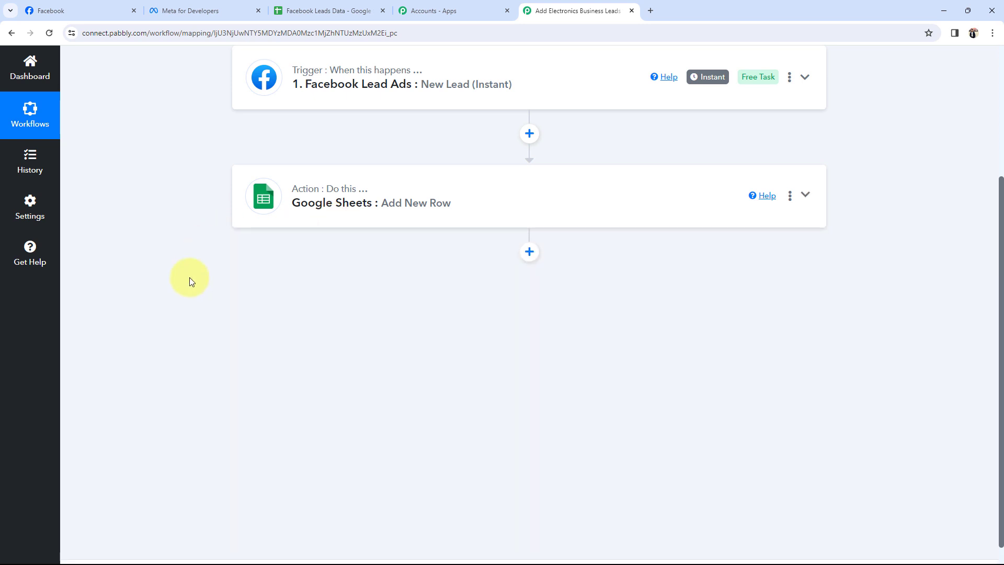
Connect the Facebook Lead Ads trigger to the Facebook account through a new connection.
scroll(190, 277, "up", 4)
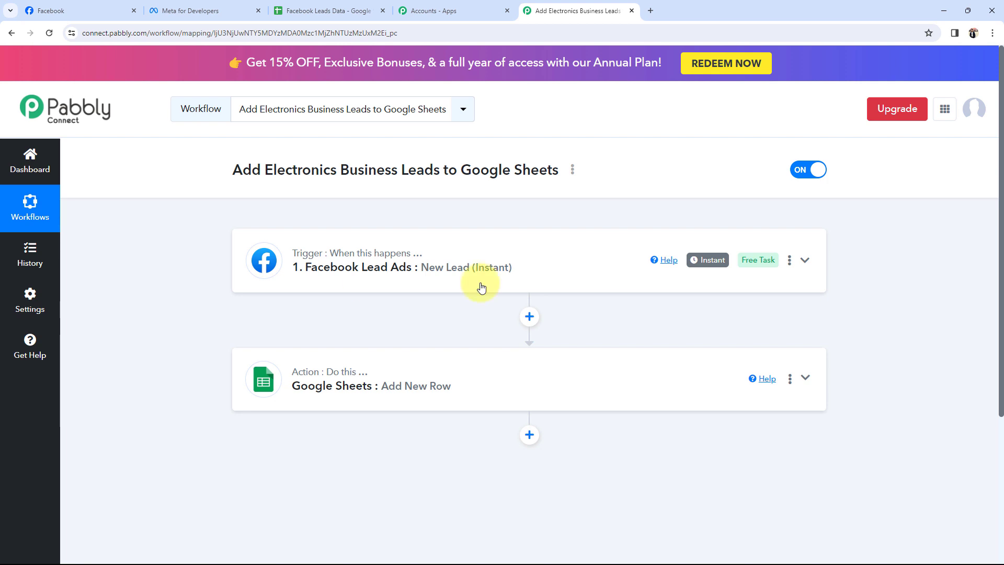
left_click(424, 263)
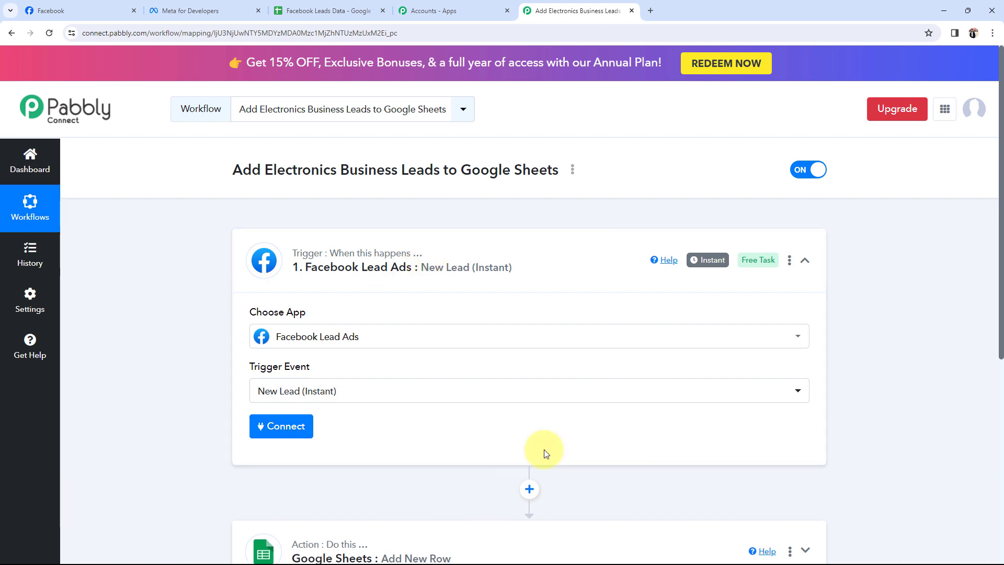
left_click(273, 427)
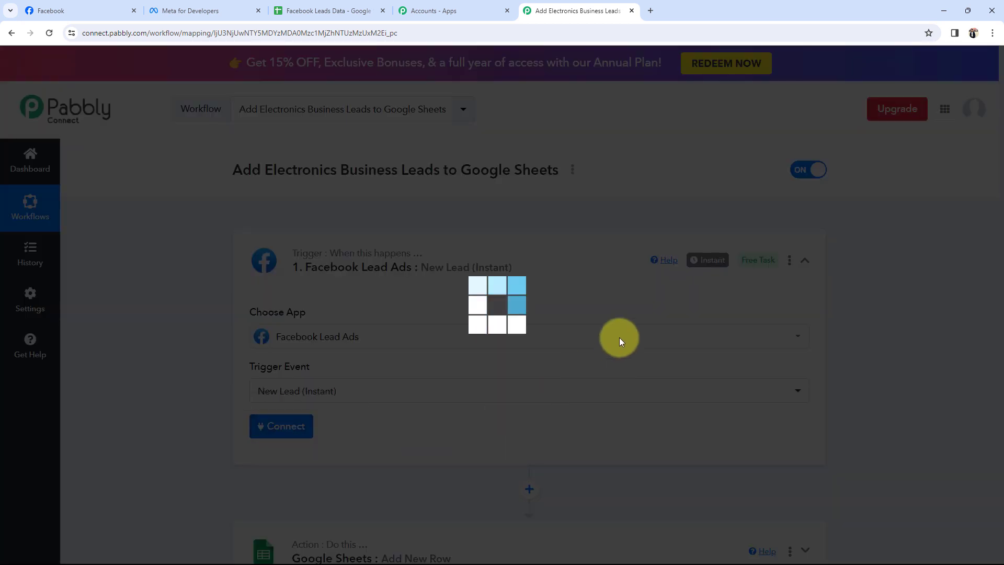
left_click(463, 173)
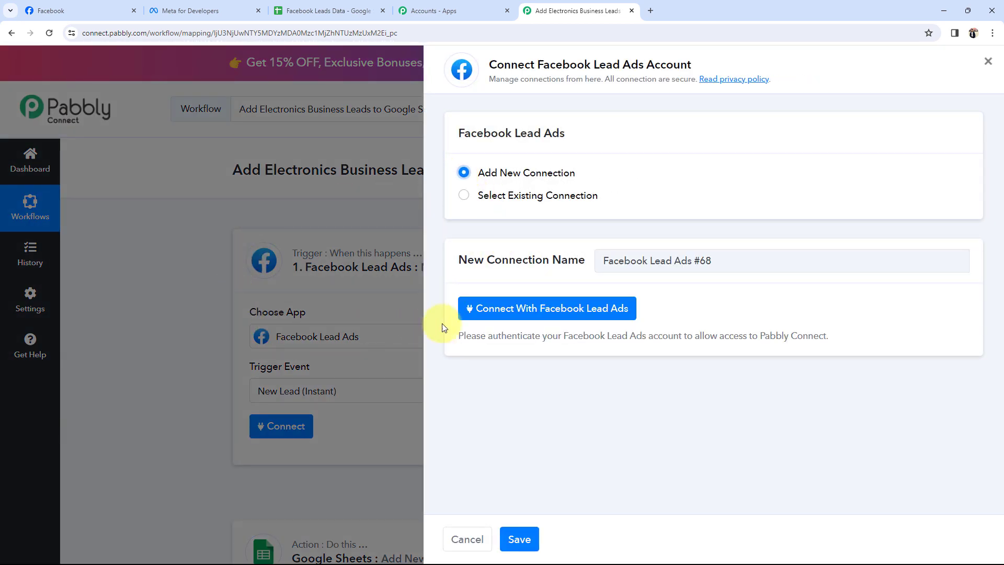
left_click(557, 308)
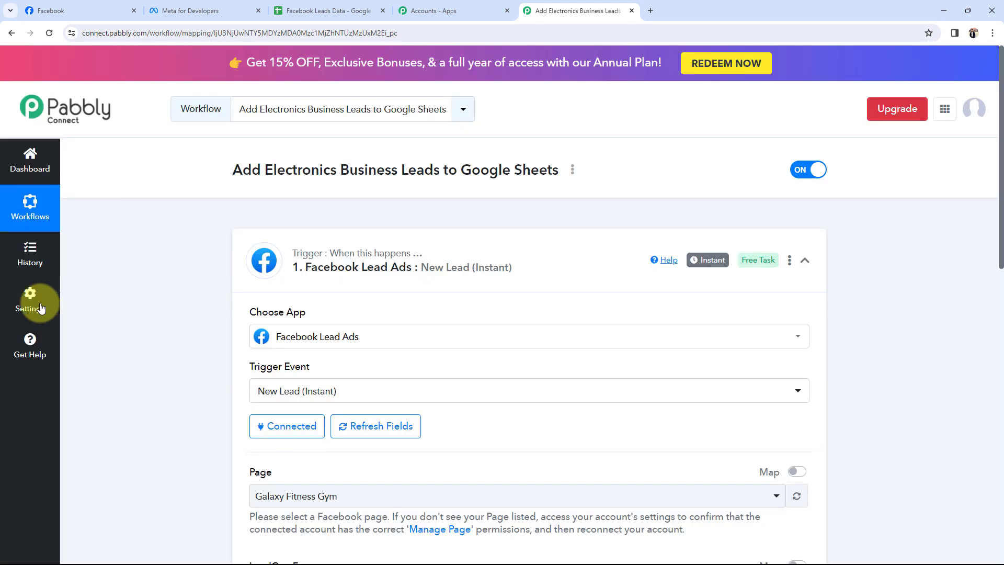
Set the Facebook Lead Ads trigger's Page to Modern Electronics, matching the name on the Facebook page.
scroll(192, 359, "down", 6)
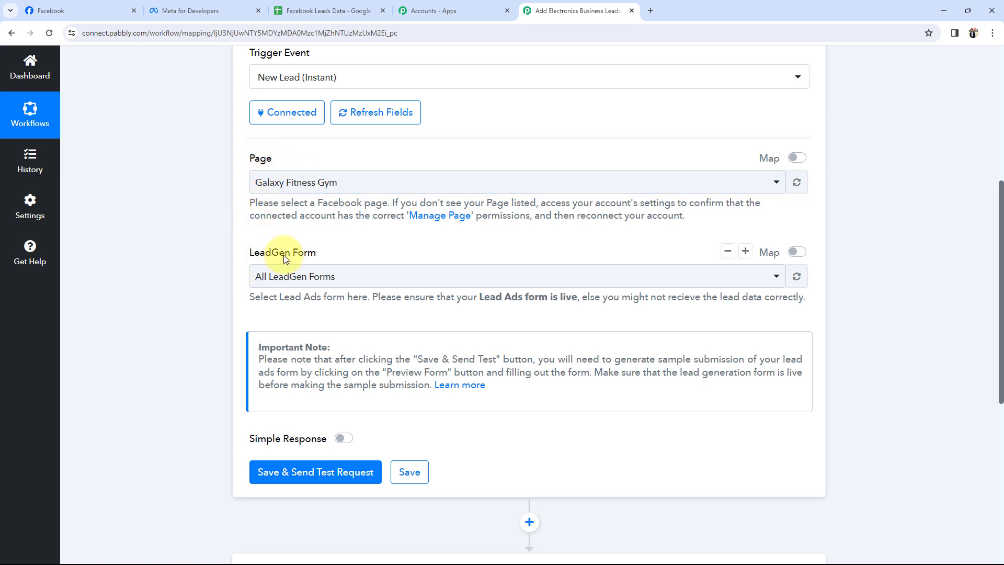
left_click_drag(290, 255, 310, 254)
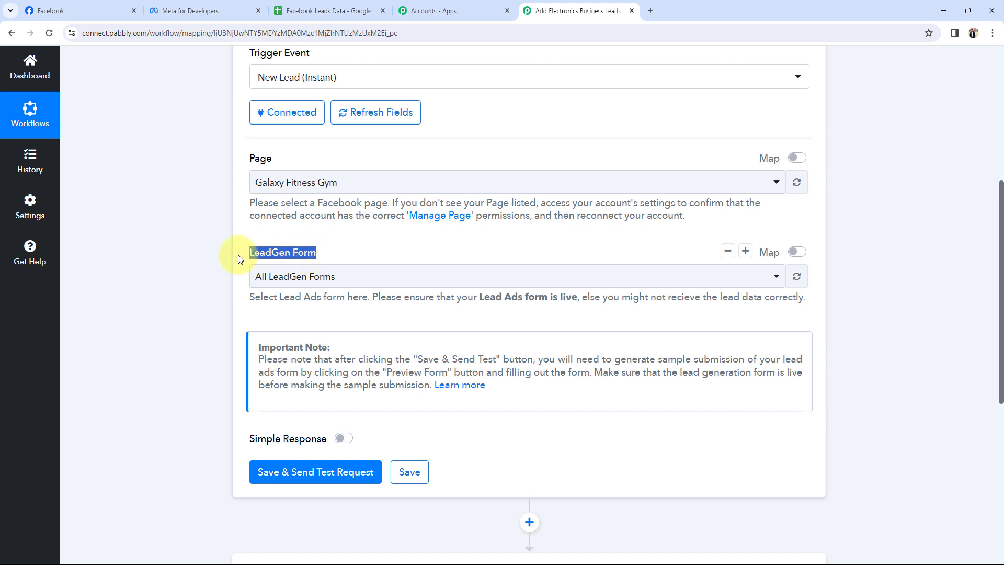
left_click(212, 252)
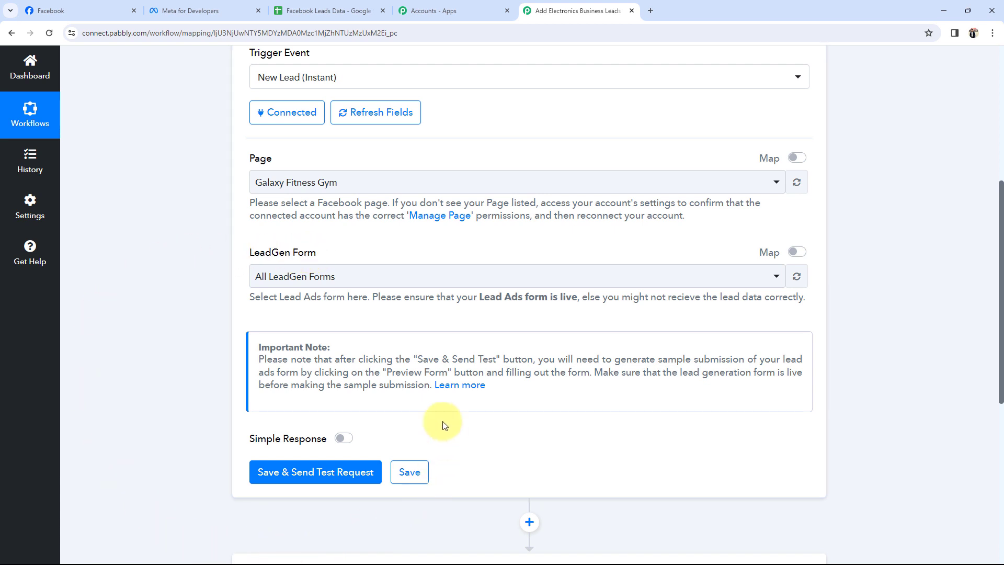
scroll(225, 302, "up", 1)
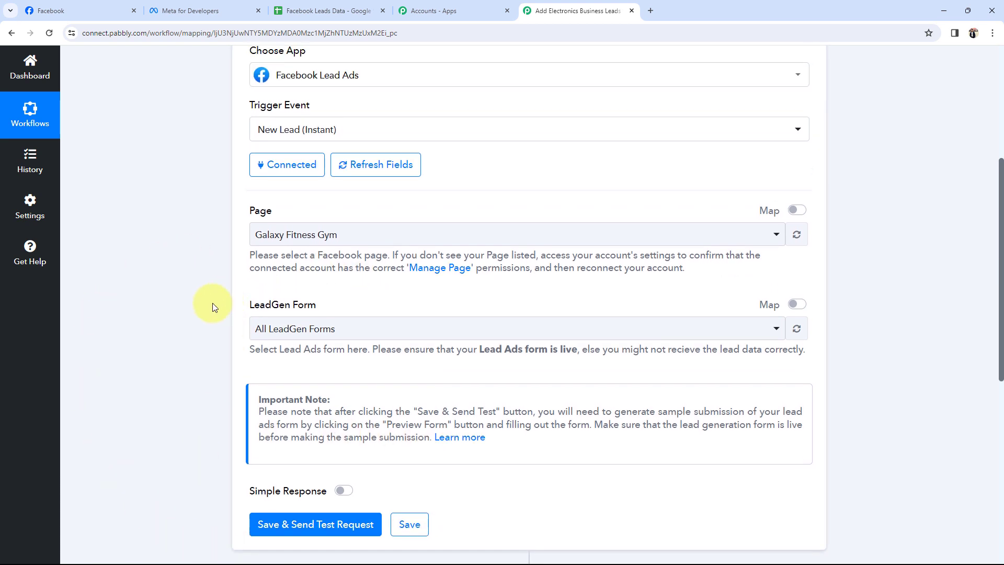
left_click(79, 11)
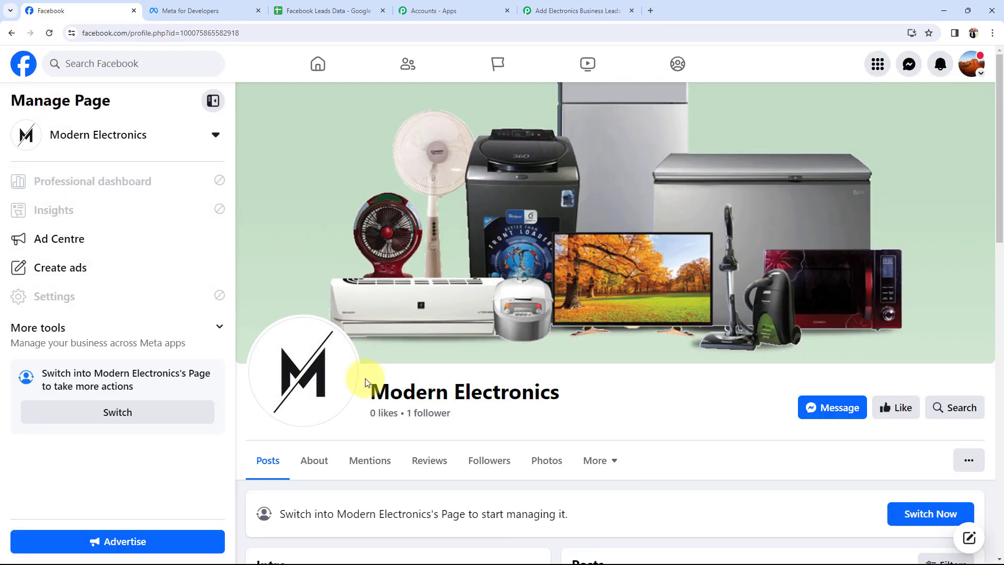
left_click_drag(368, 392, 558, 396)
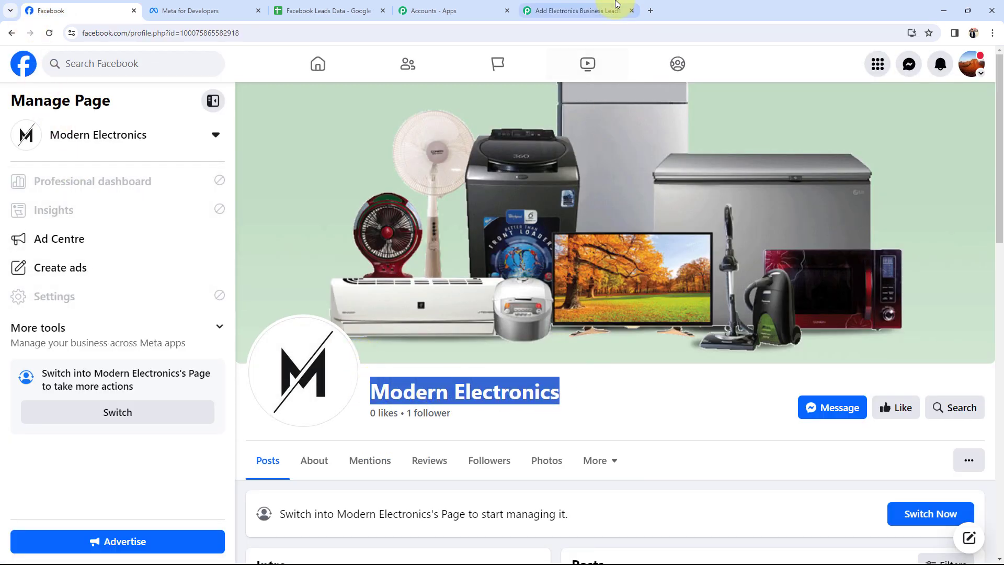
left_click(564, 10)
left_click(272, 238)
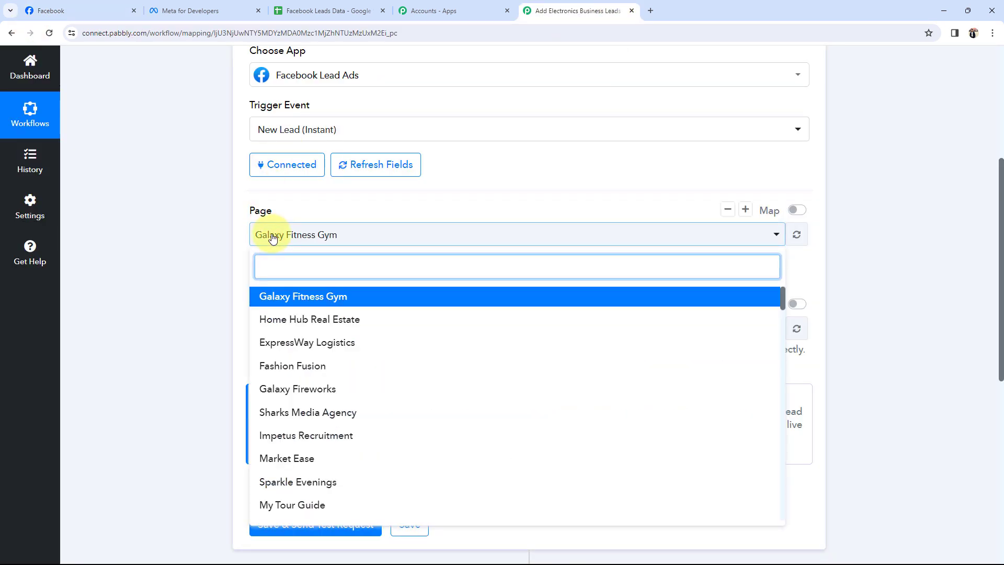
type("moder")
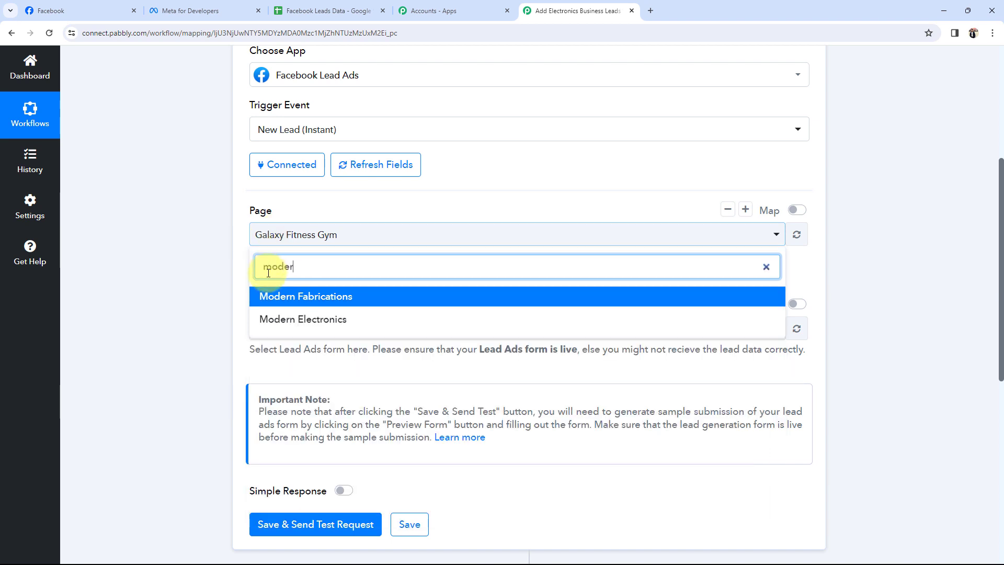
left_click(284, 320)
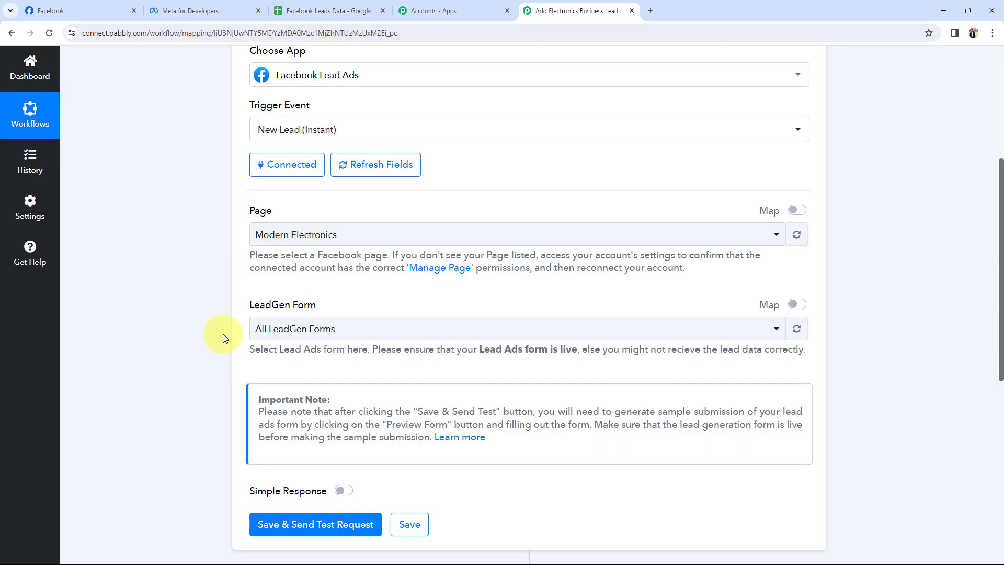
Set the trigger's LeadGen Form to New Lead Form.
scroll(156, 277, "down", 3)
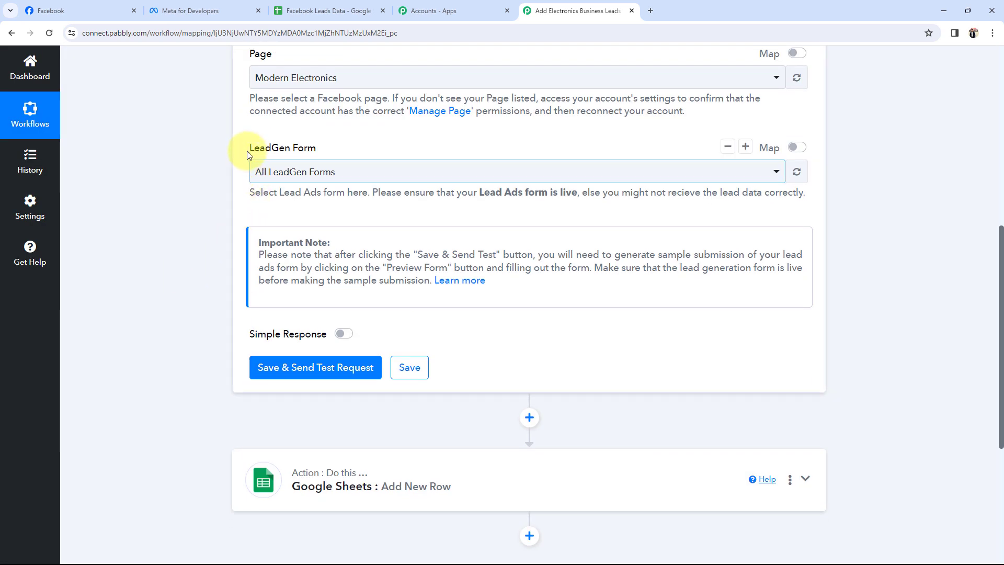
left_click_drag(247, 151, 317, 151)
left_click(203, 128)
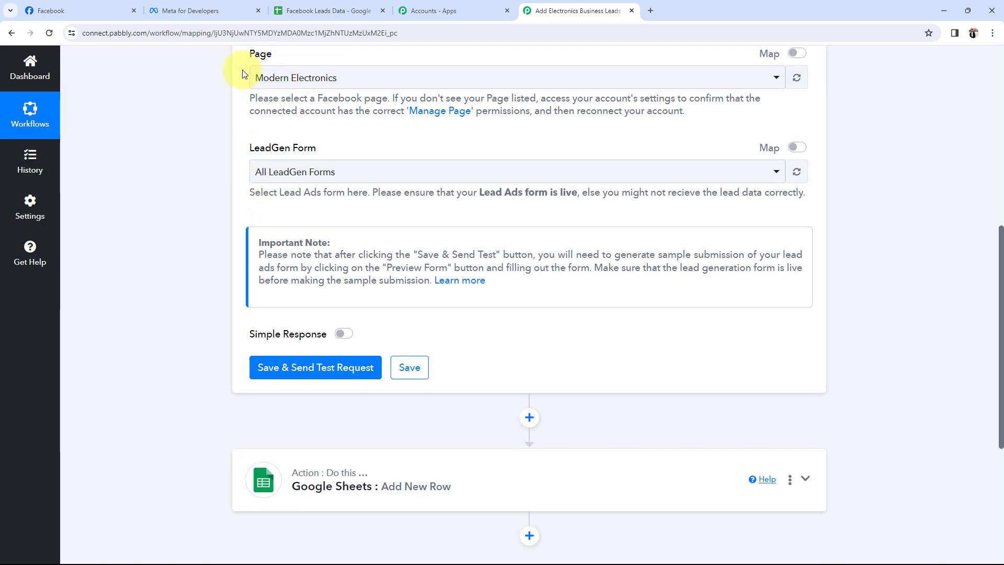
left_click(274, 183)
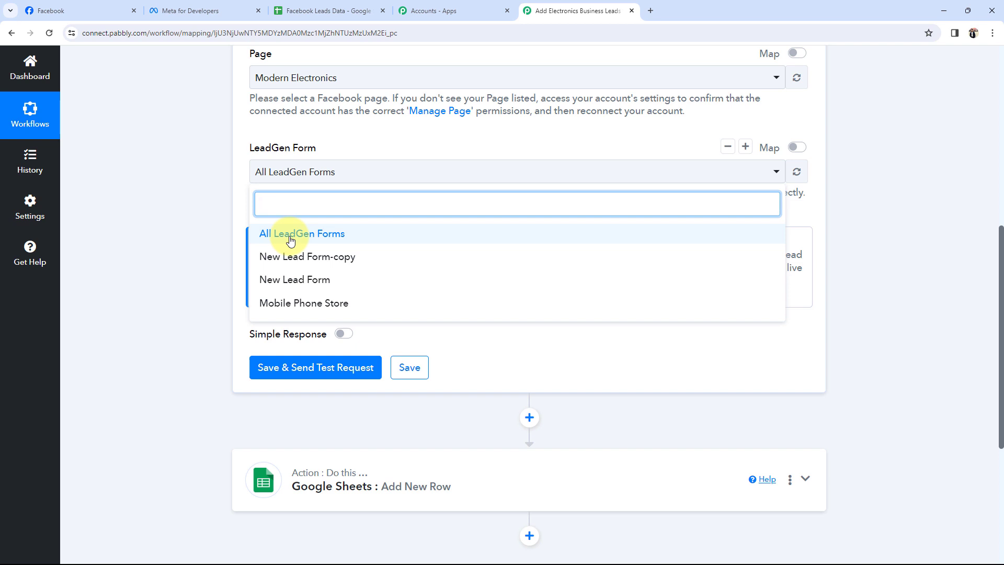
left_click(291, 279)
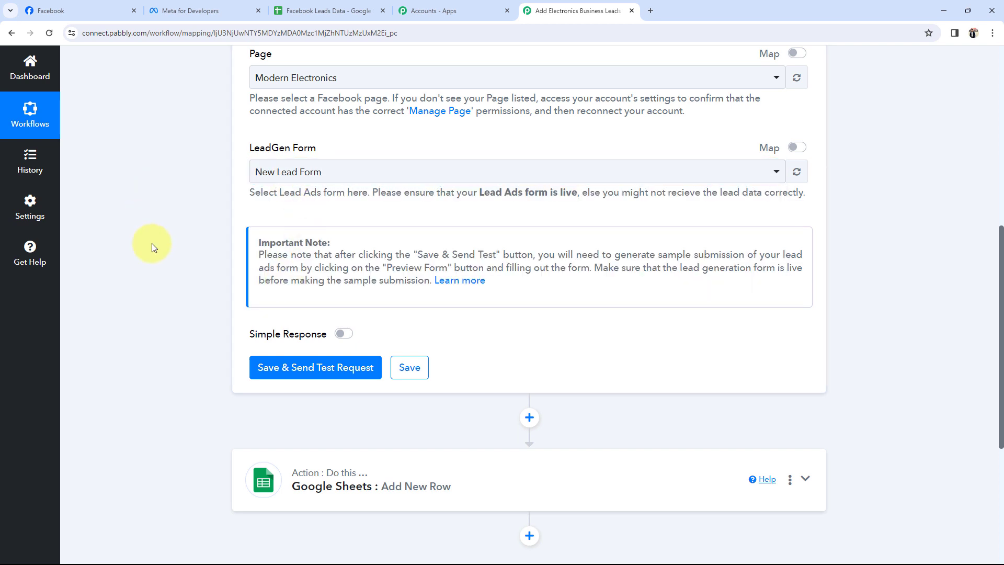
Save the Facebook Lead Ads trigger with a test request and review the Important Note about generating a sample submission.
left_click(276, 368)
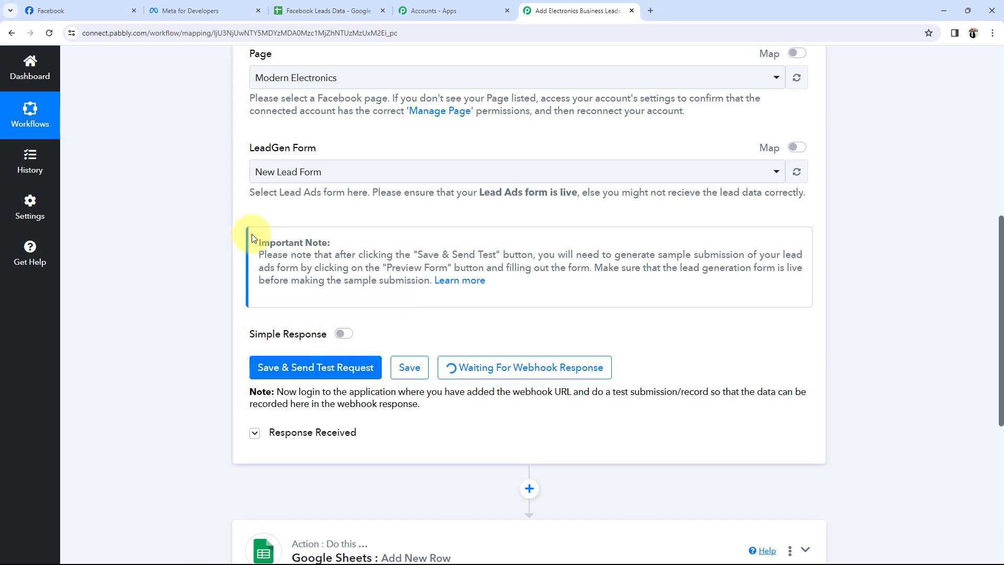
left_click_drag(259, 242, 332, 240)
left_click(198, 301)
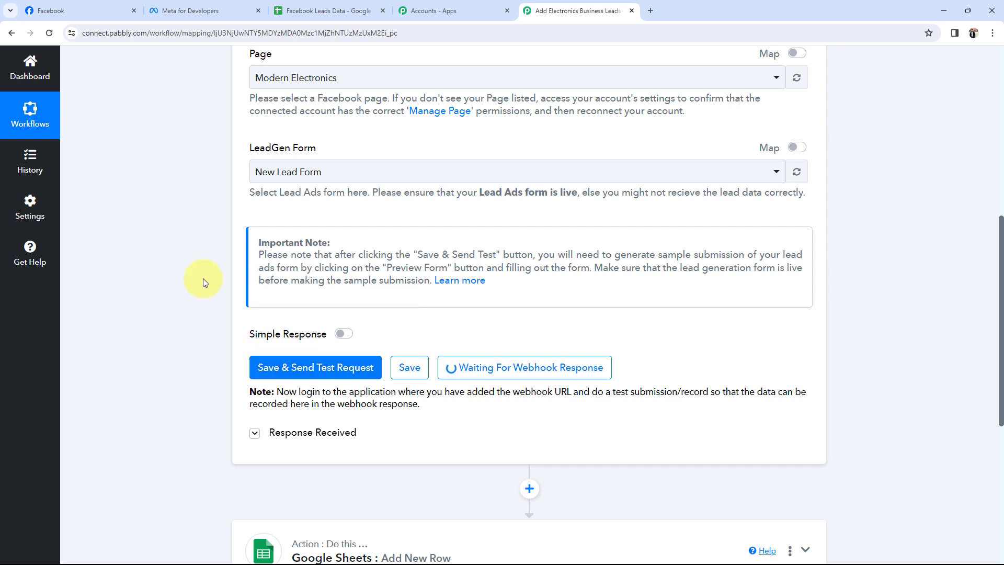
scroll(204, 282, "up", 2)
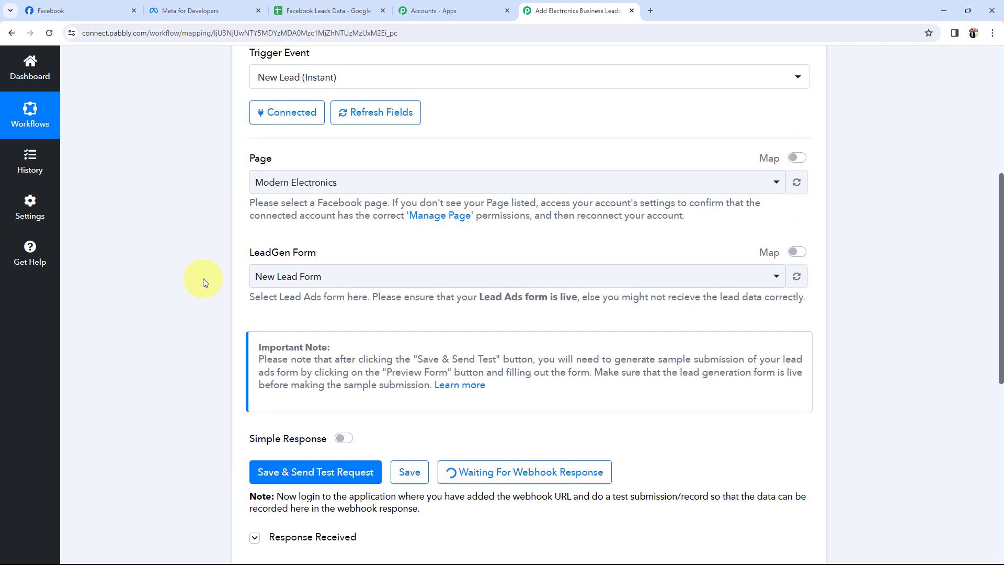
scroll(204, 282, "down", 1)
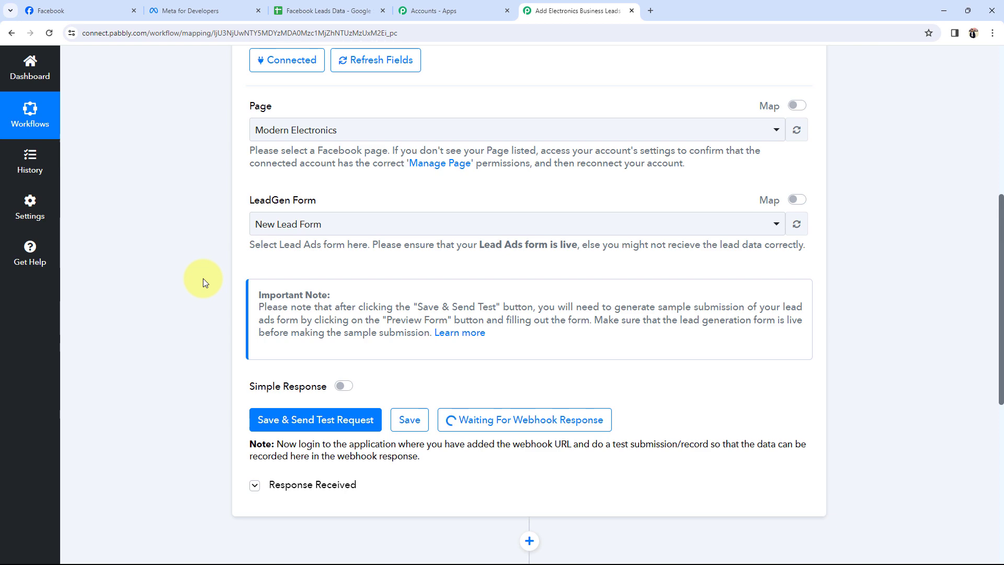
scroll(203, 278, "down", 5)
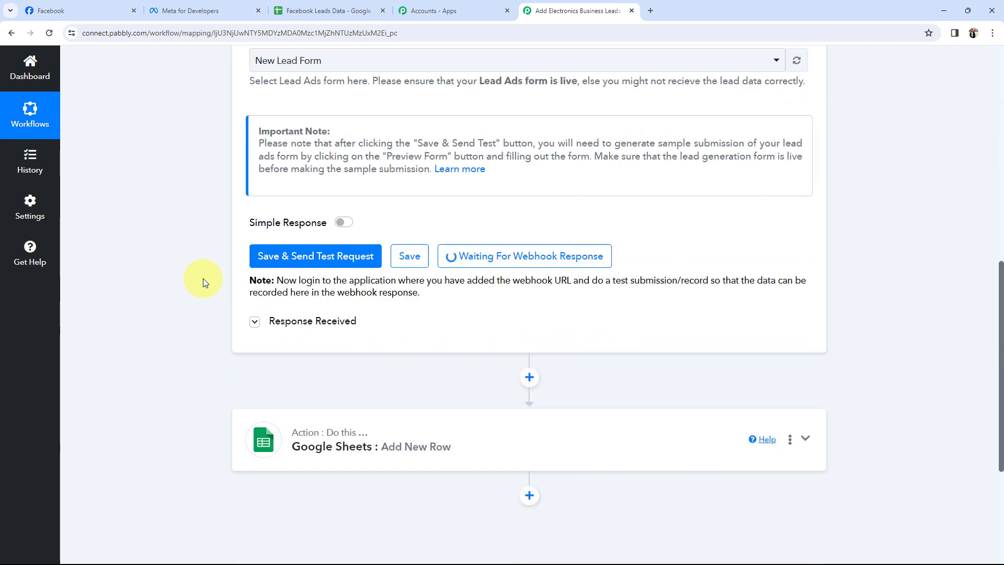
scroll(205, 255, "up", 4)
scroll(204, 255, "up", 1)
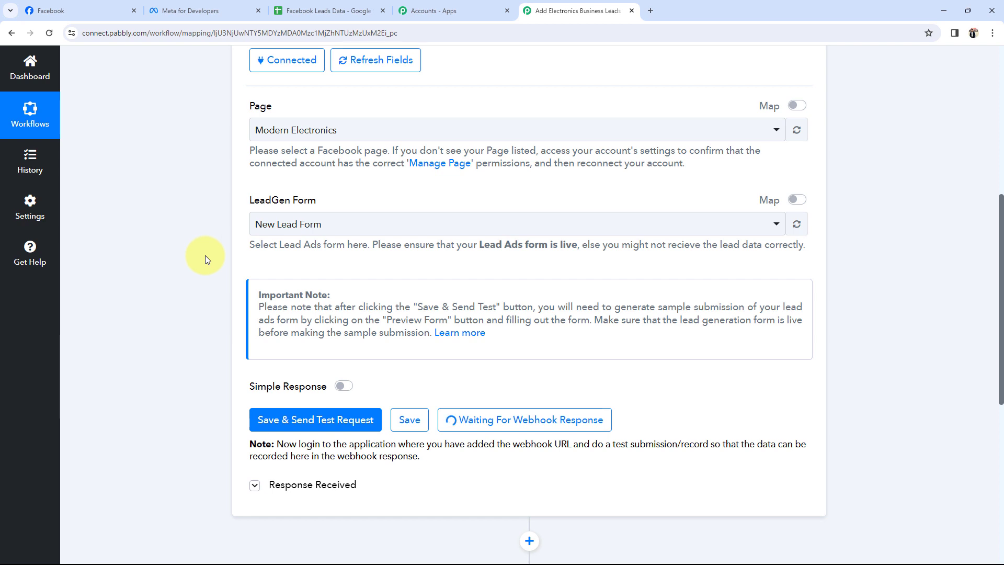
Switch to Meta for Developers and open the Lead Ads Testing Tool from its developer tools.
left_click(191, 11)
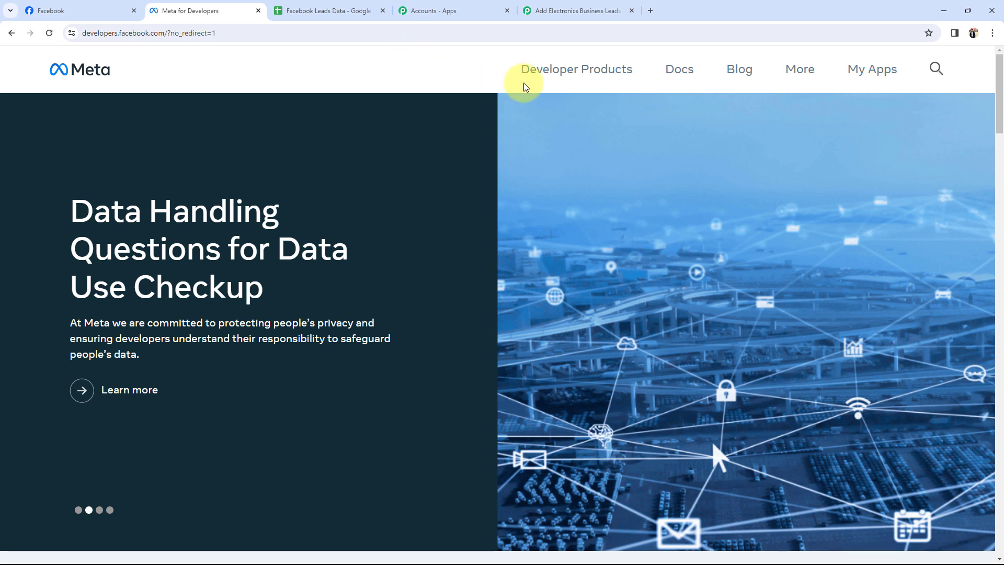
left_click(862, 72)
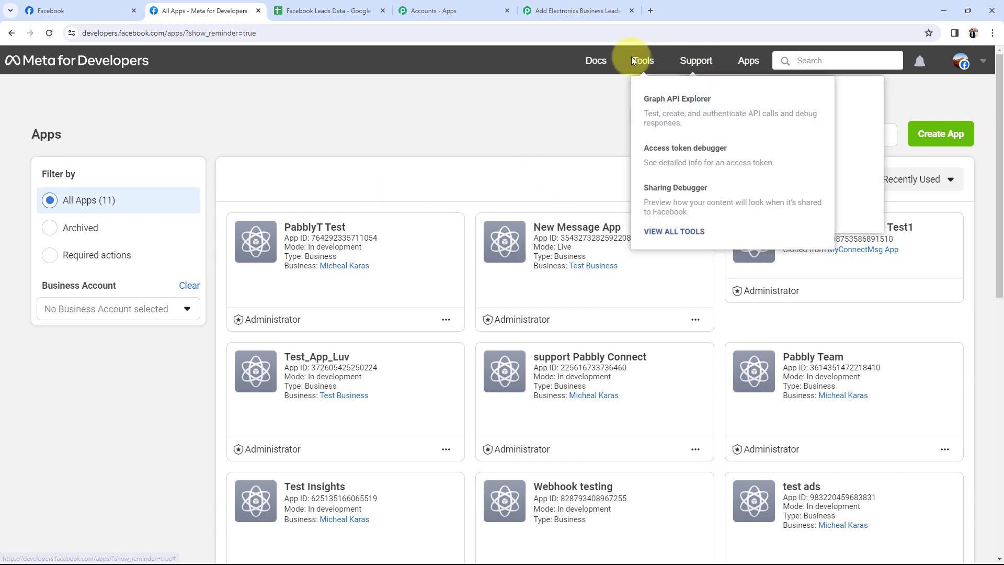
left_click(652, 62)
scroll(291, 302, "down", 6)
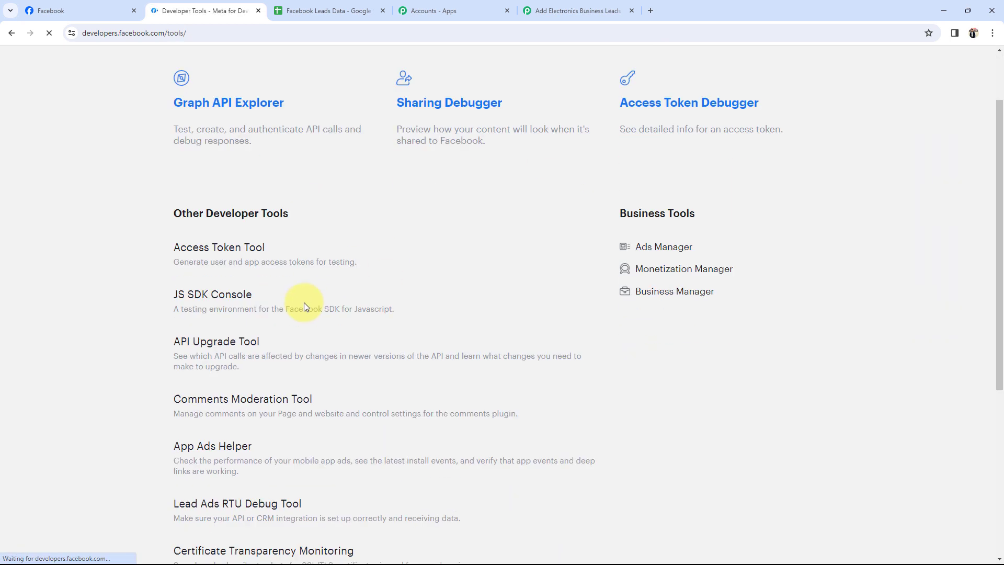
left_click(185, 278)
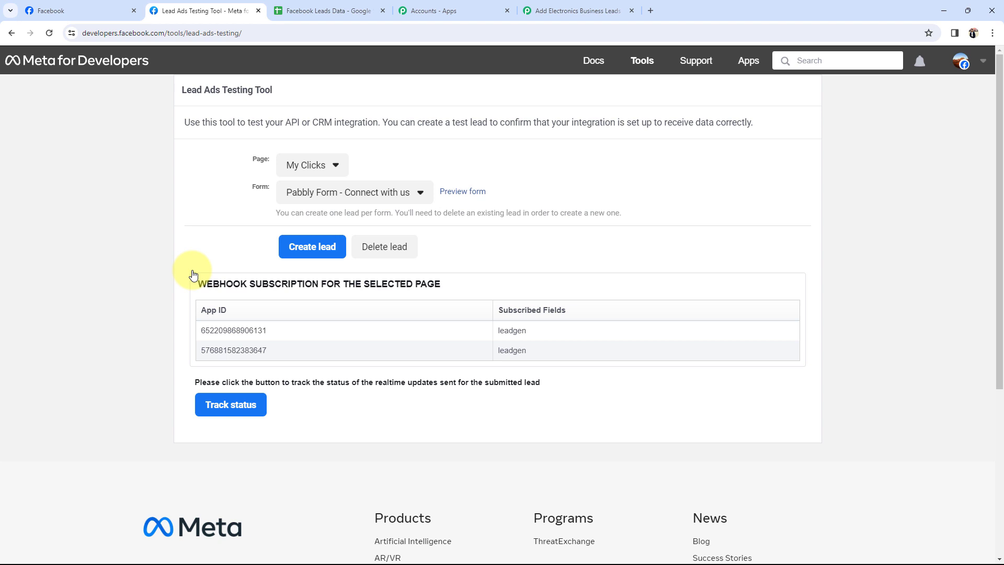
Find Modern Electronics in the page list and set it as the Lead Ads Testing Tool's page.
left_click_drag(243, 160, 282, 165)
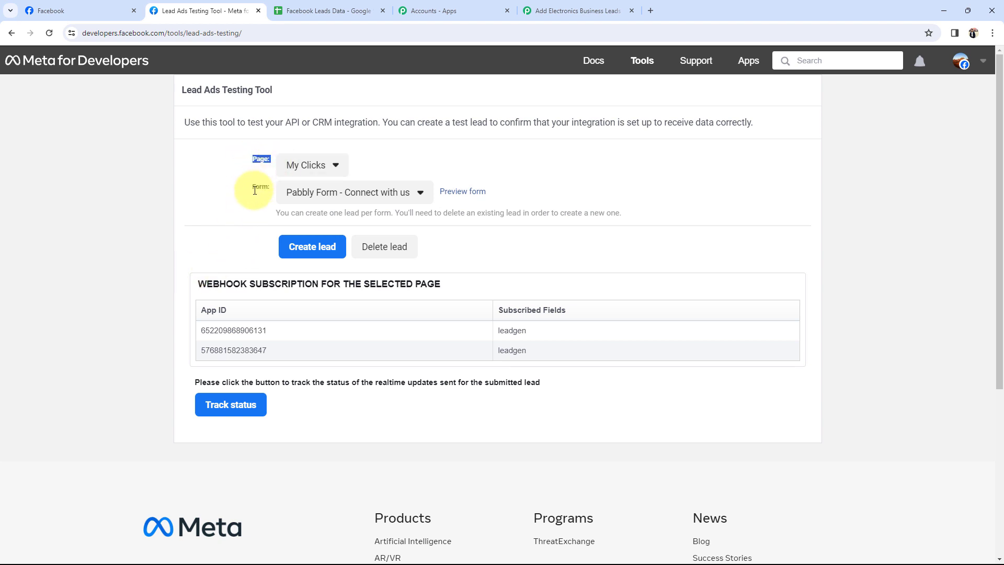
left_click(303, 161)
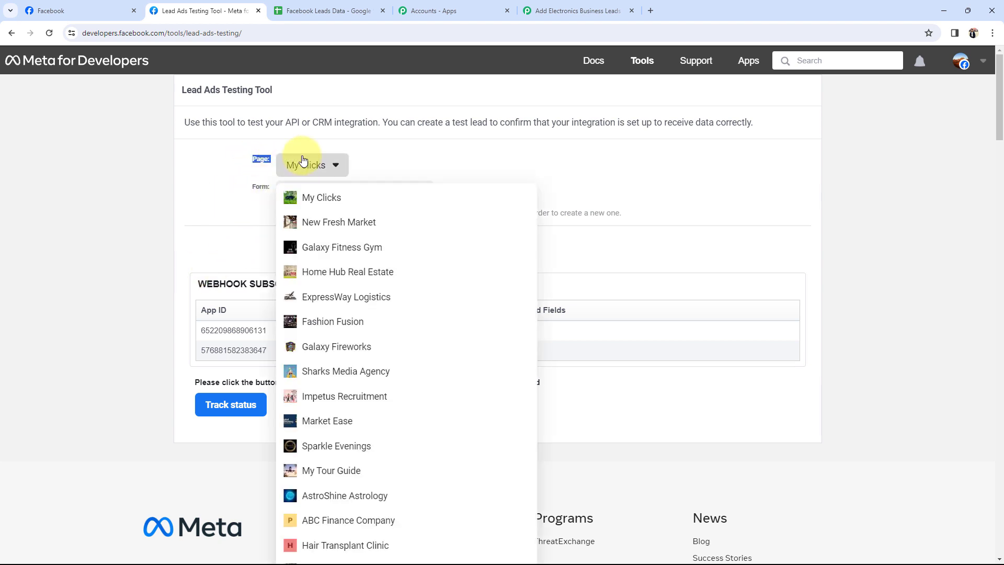
key("ctrl+f")
type("moder")
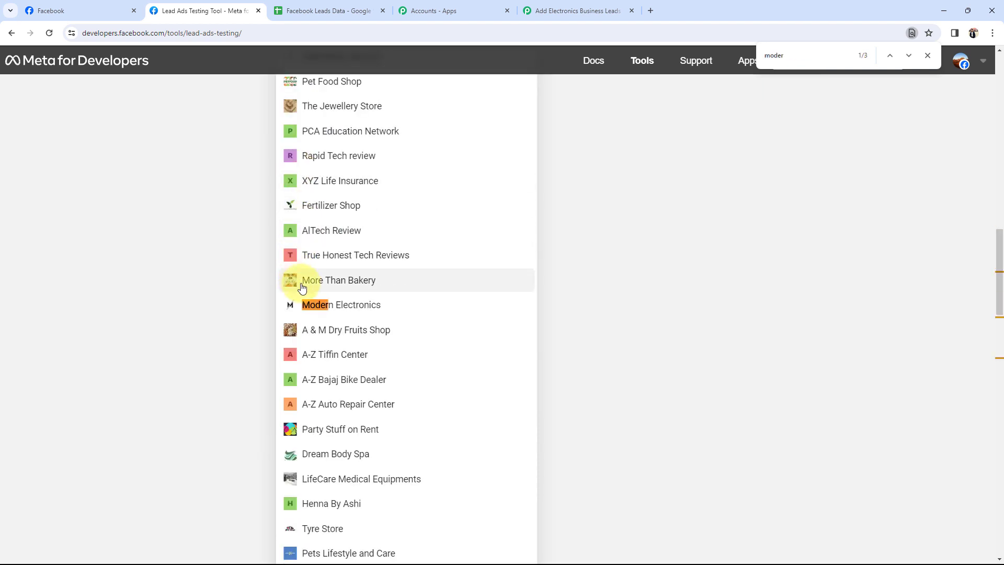
left_click(313, 304)
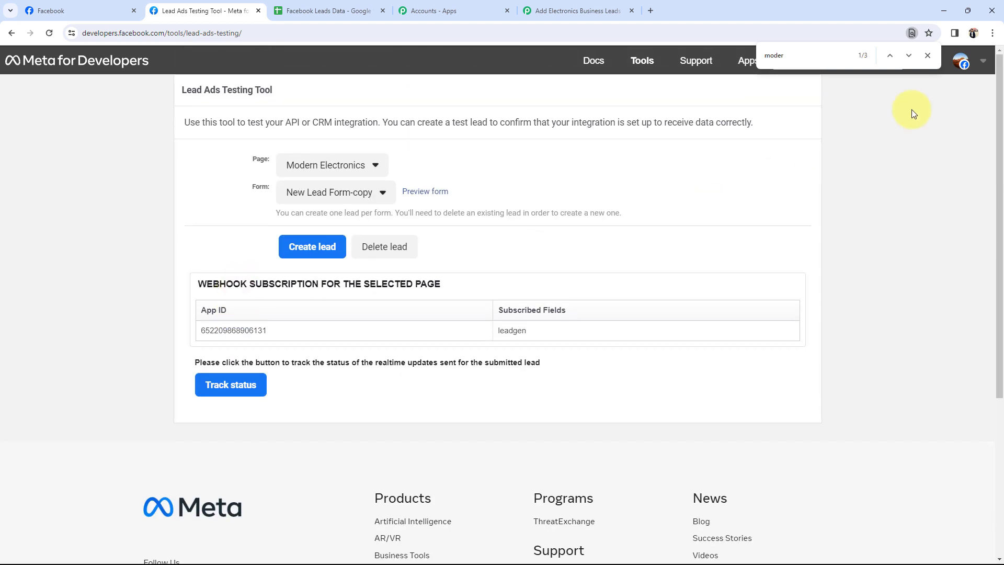
left_click(927, 55)
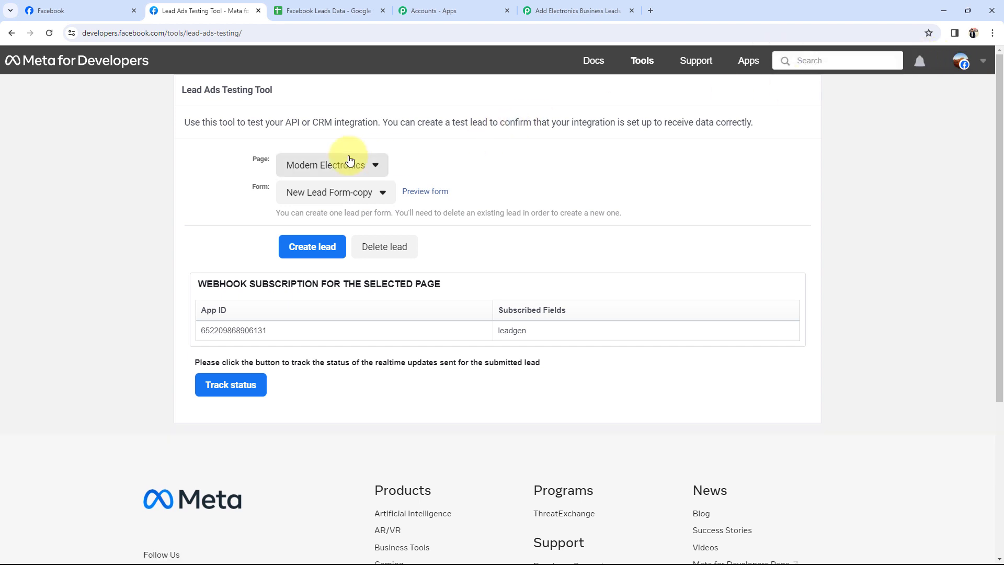
Set the testing tool's form to New Lead Form, checking it against the LeadGen Form chosen in the Pabbly Connect trigger.
left_click(575, 10)
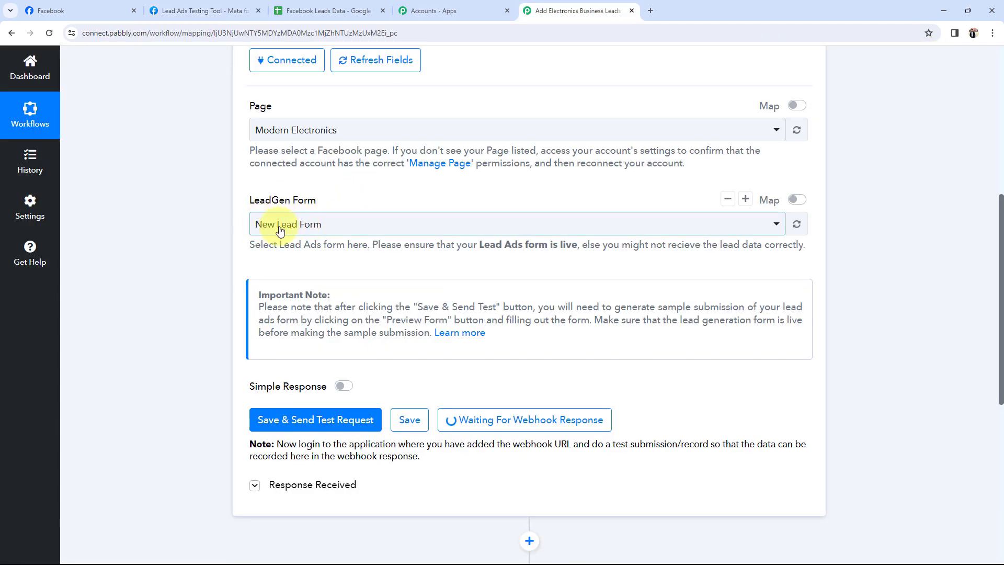
left_click(230, 12)
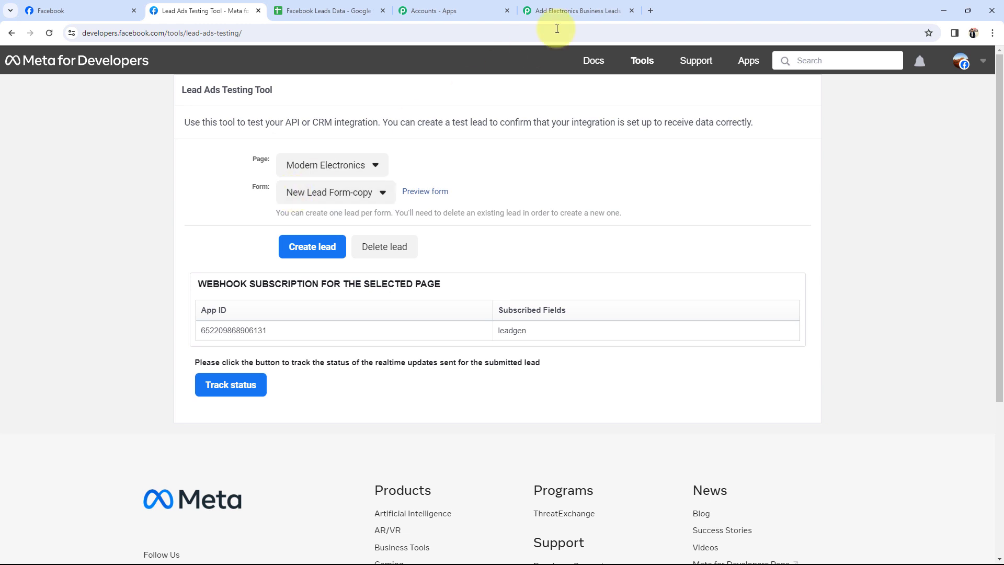
left_click(574, 10)
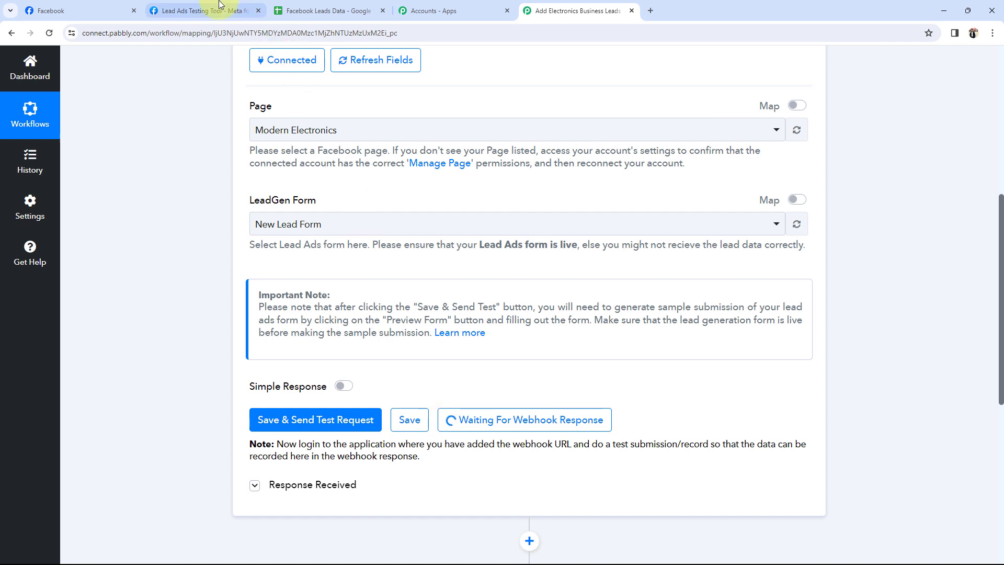
left_click(207, 11)
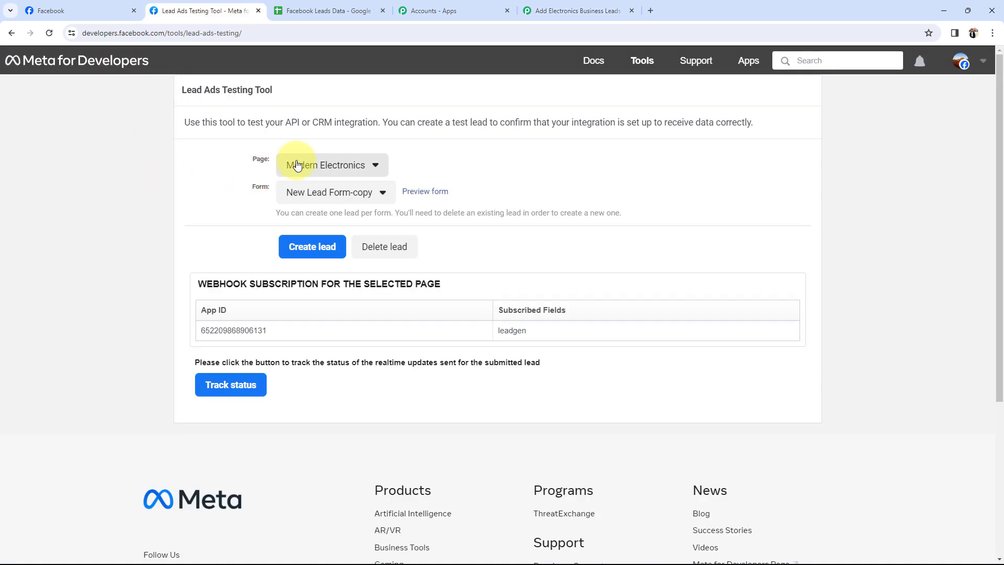
left_click(314, 193)
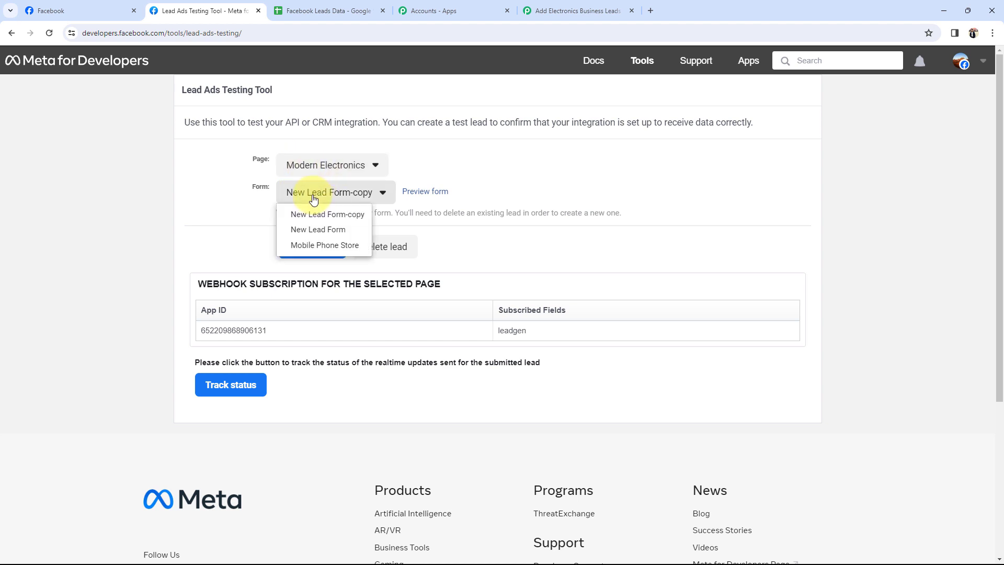
left_click(313, 229)
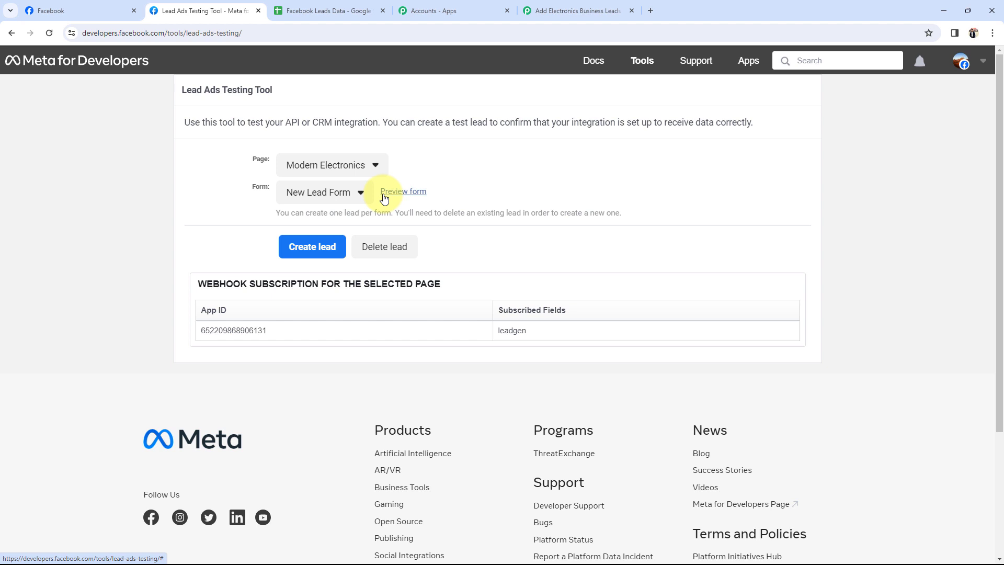
left_click(555, 5)
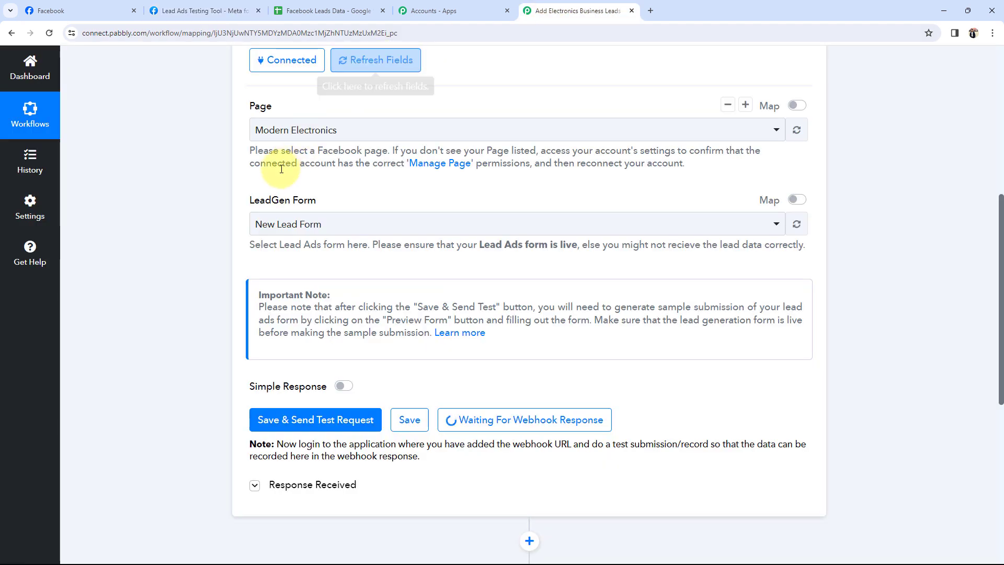
Switch to the Lead Ads Testing Tool and submit a test lead with sample contact details through the New Lead Form preview.
left_click(157, 11)
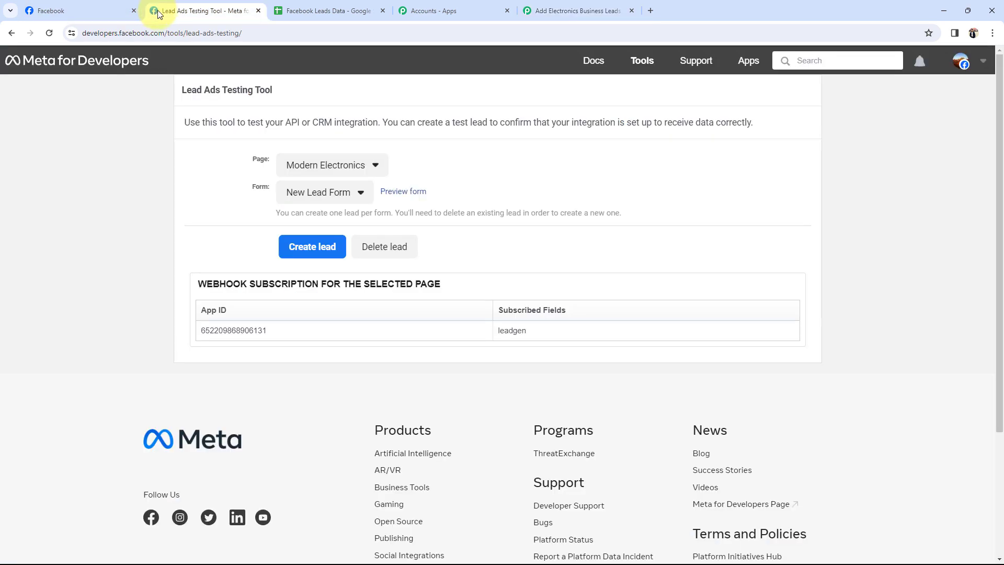
left_click(397, 194)
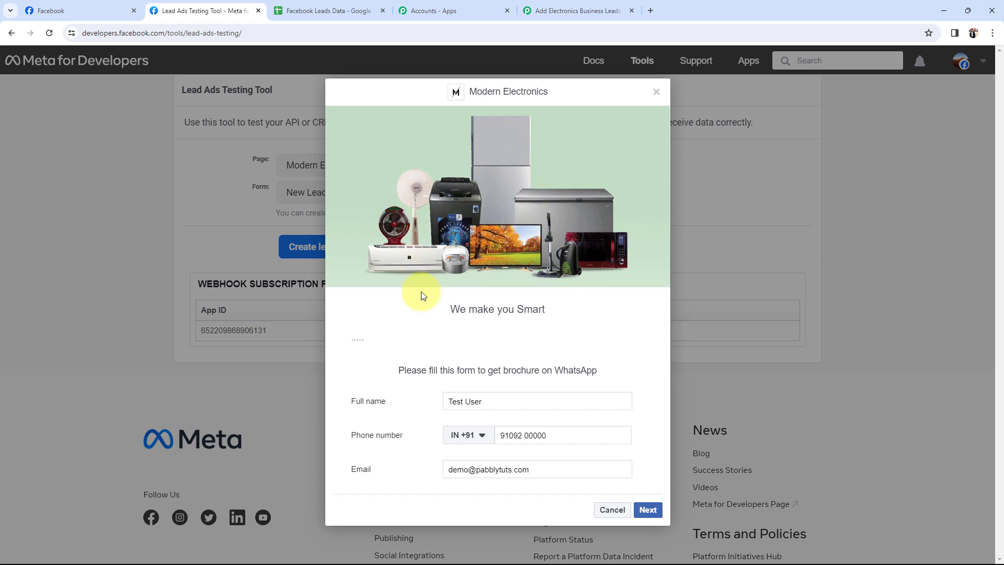
left_click_drag(449, 309, 544, 309)
left_click(424, 312)
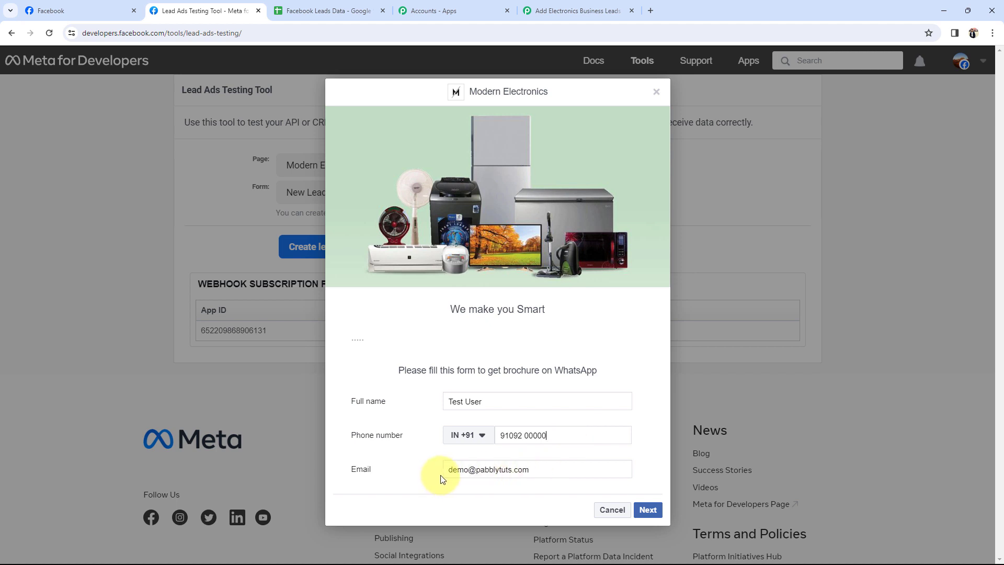
left_click(639, 515)
left_click(645, 400)
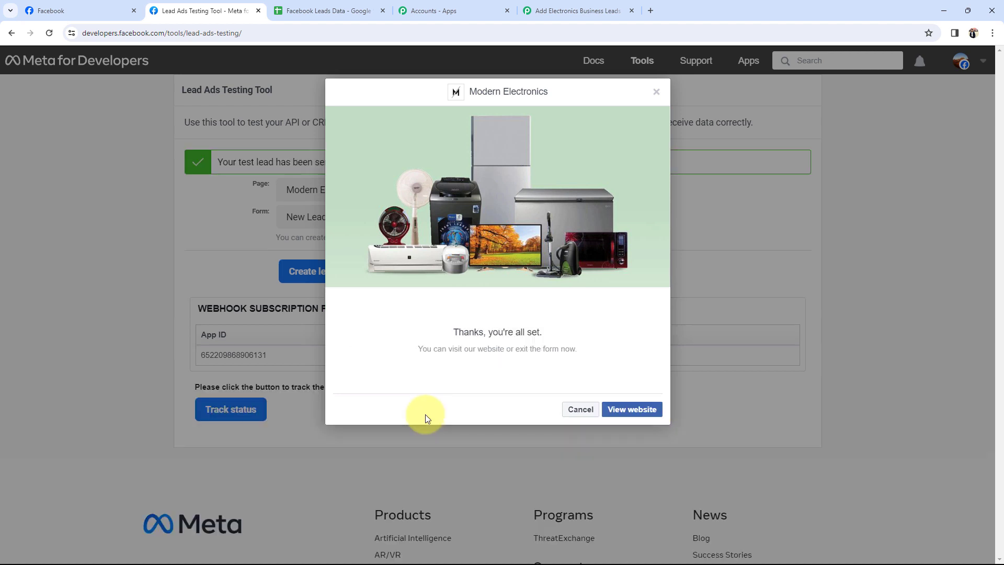
left_click(576, 410)
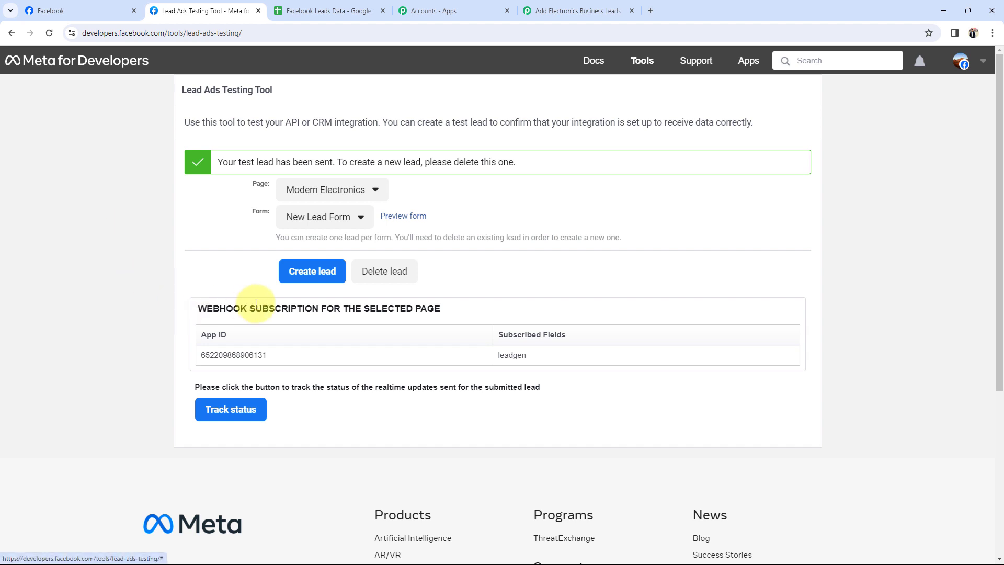
Return to Pabbly Connect and check the full name, phone number and email in the Facebook Lead Ads trigger's received response.
left_click(529, 10)
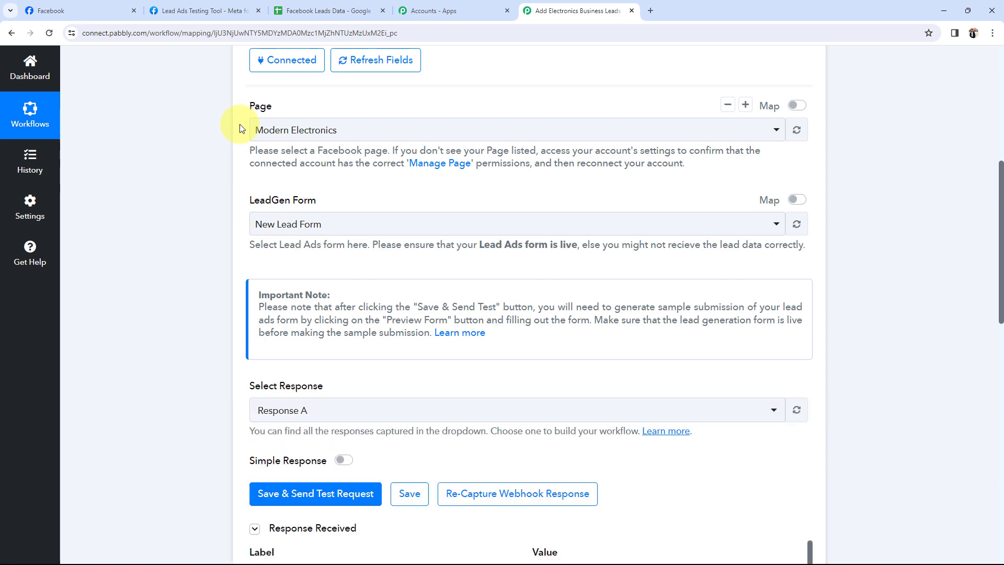
scroll(240, 128, "down", 7)
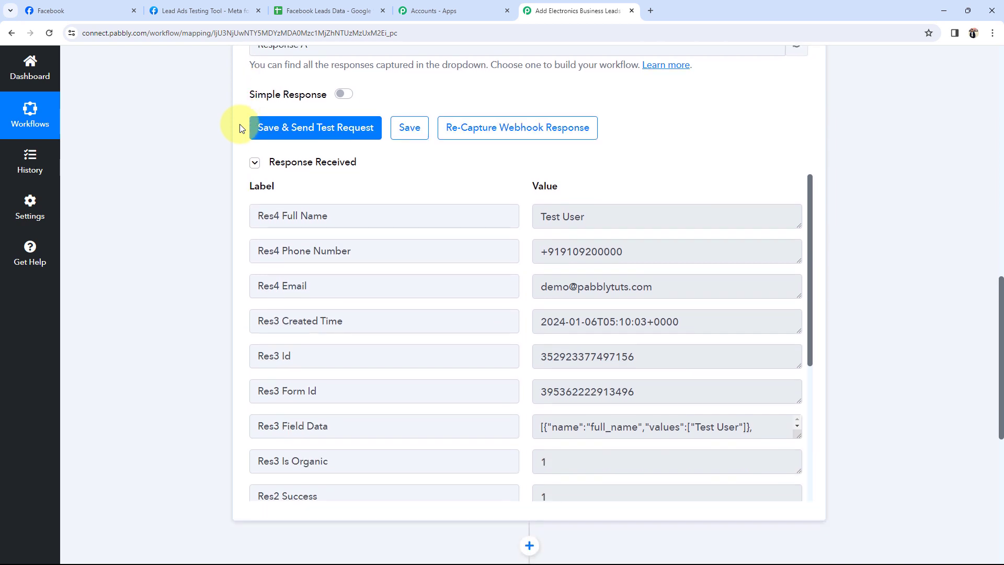
left_click(577, 218)
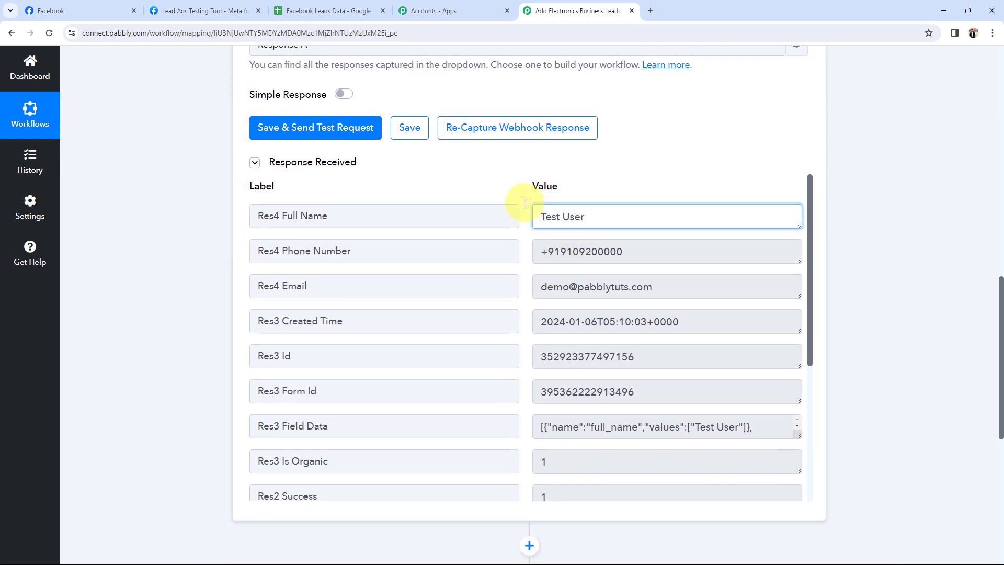
key("ctrl+a")
left_click_drag(621, 252, 539, 251)
left_click_drag(651, 286, 540, 284)
left_click(142, 386)
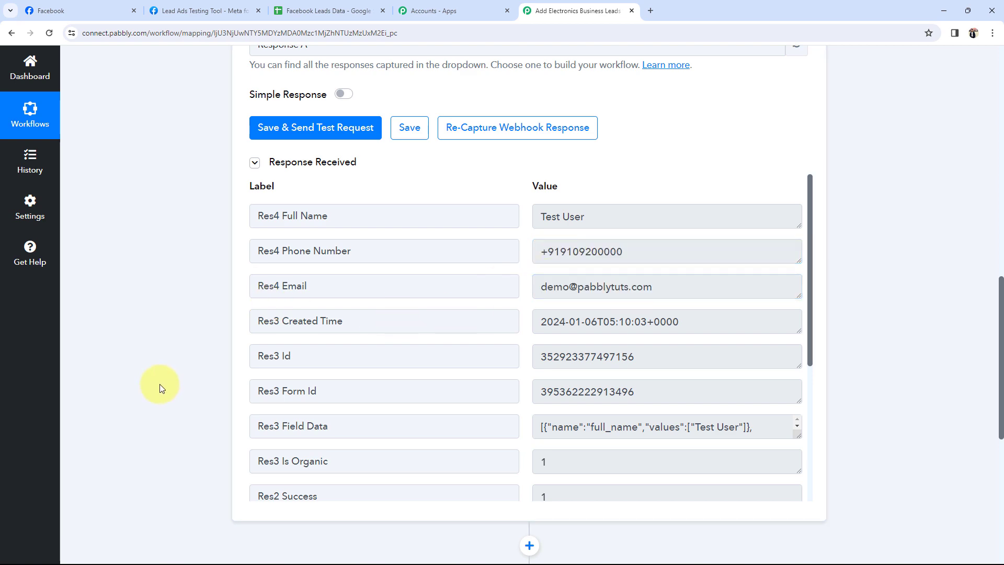
scroll(159, 383, "up", 15)
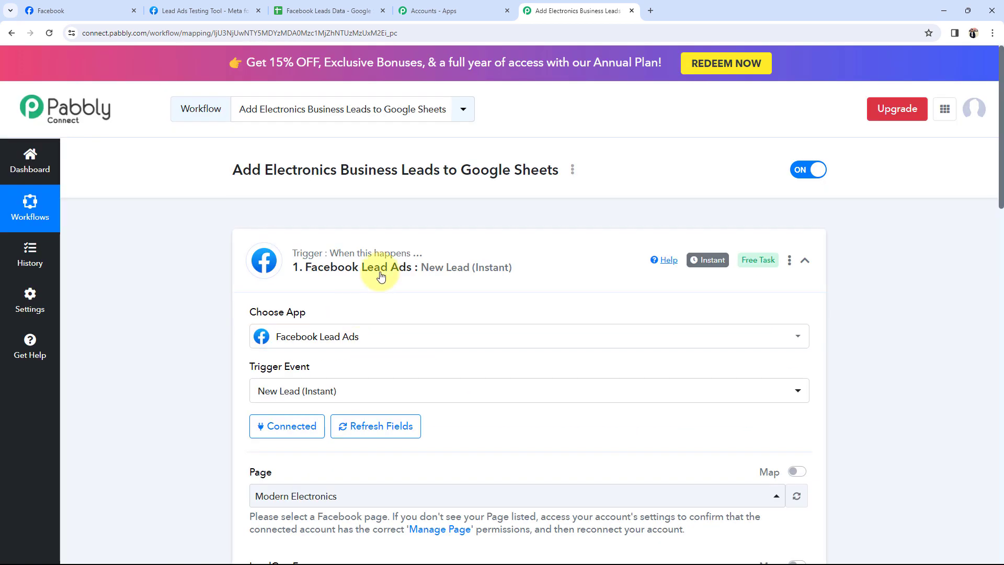
Connect the Google Sheets Add New Row action through a new connection, authorizing Pabbly Connect Sheets with the Google account.
left_click(533, 268)
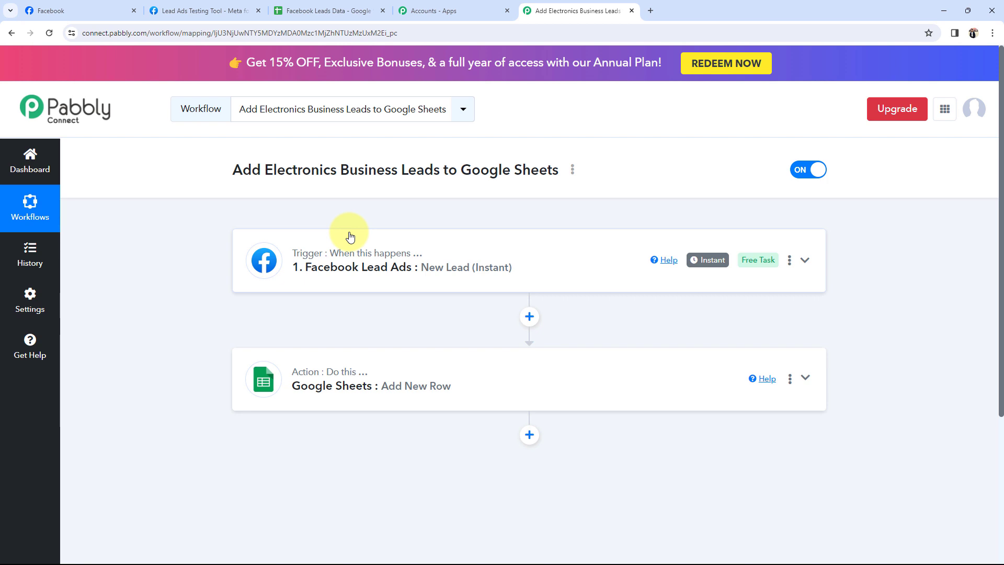
left_click(303, 398)
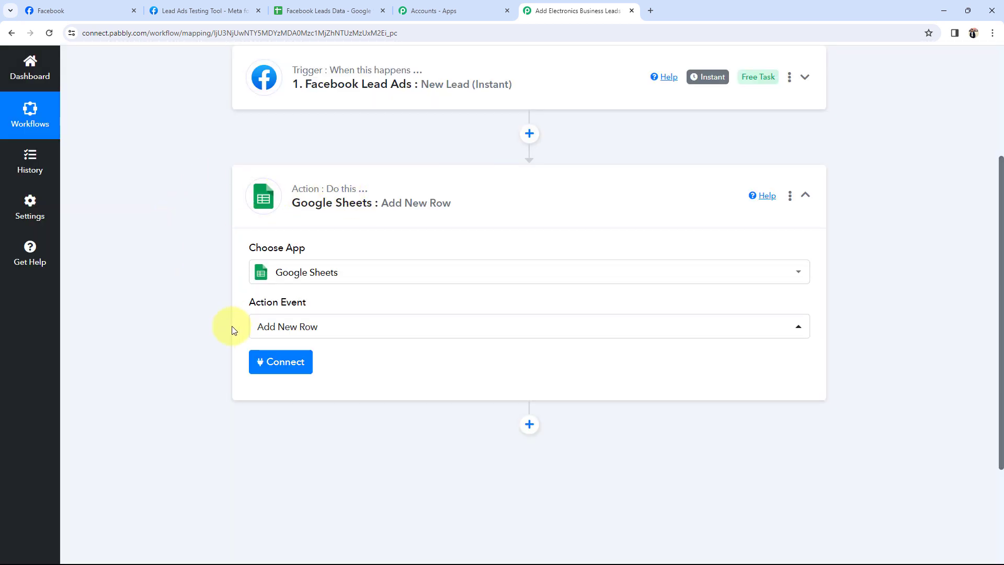
left_click(283, 362)
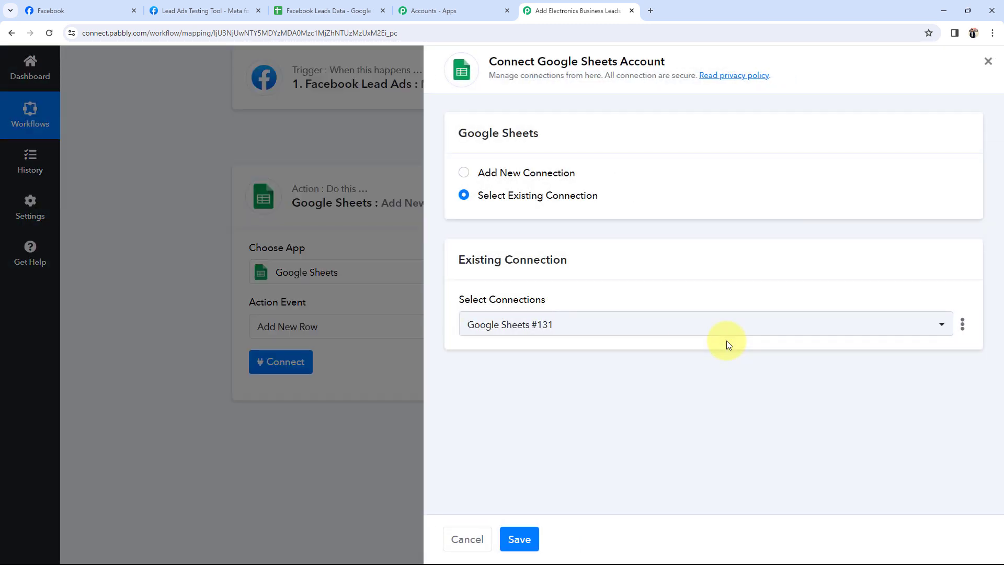
left_click(473, 172)
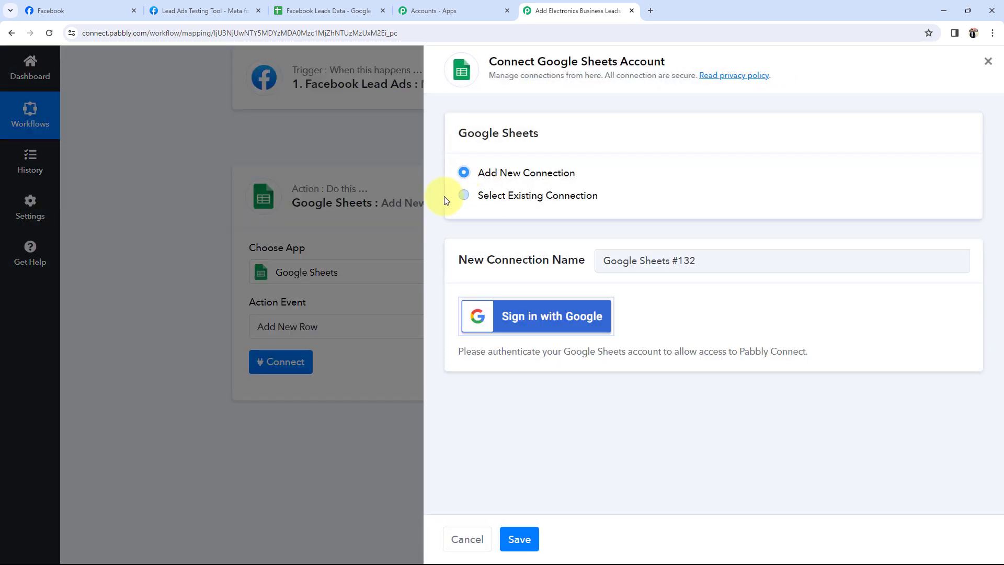
left_click(510, 316)
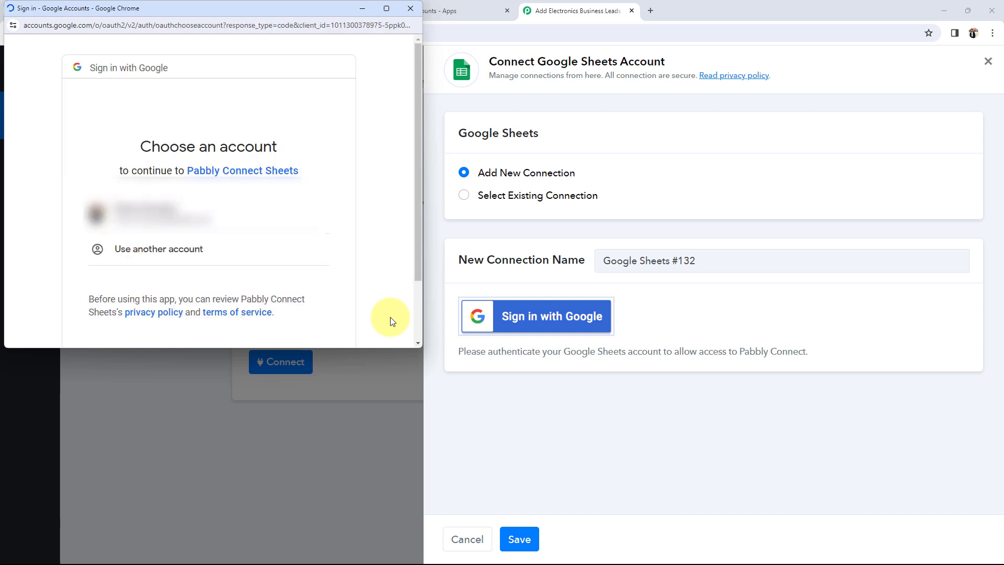
left_click(201, 214)
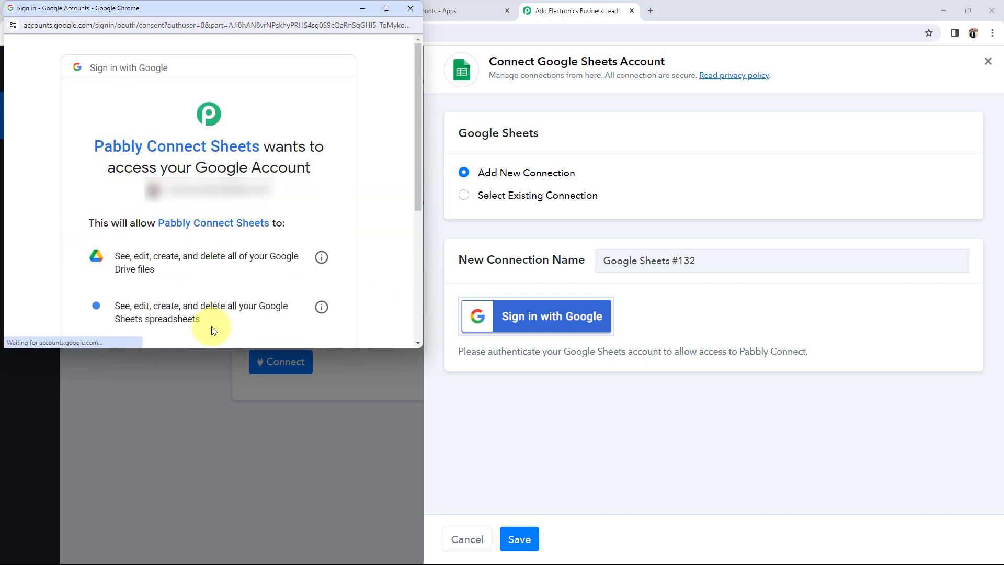
scroll(344, 253, "down", 5)
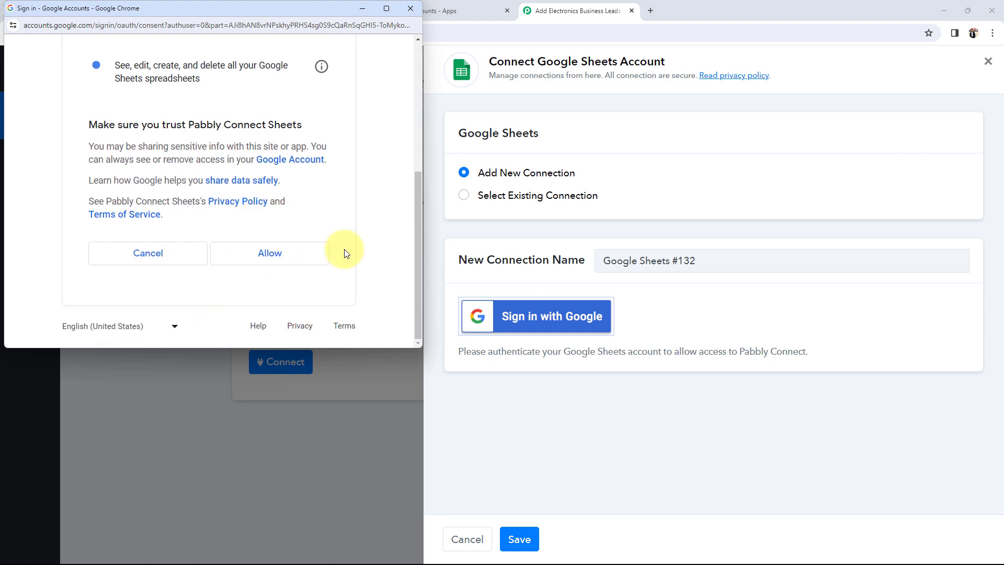
left_click(291, 253)
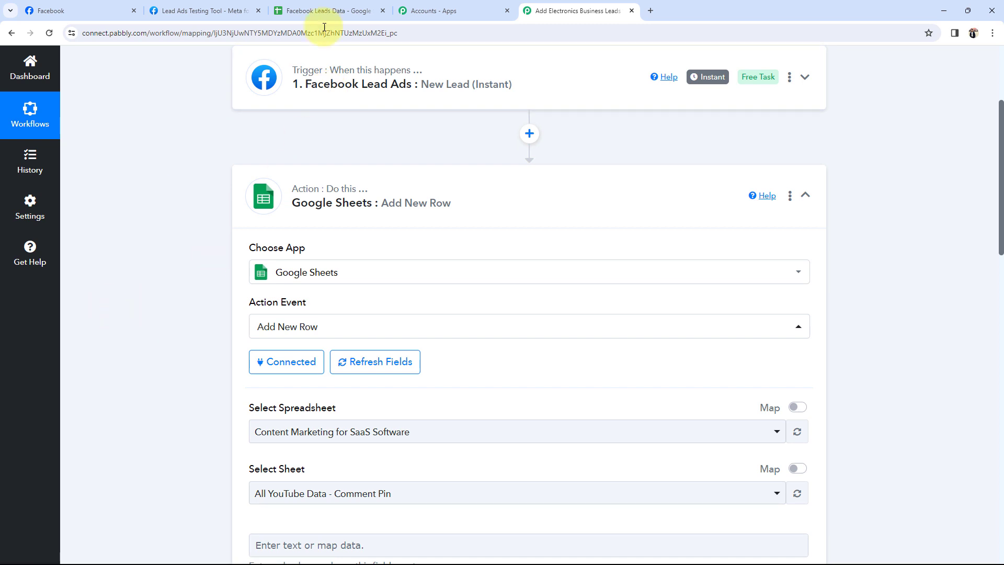
Check the spreadsheet's name in Google Sheets and set the Add New Row action's spreadsheet to Facebook Leads Data.
left_click(313, 10)
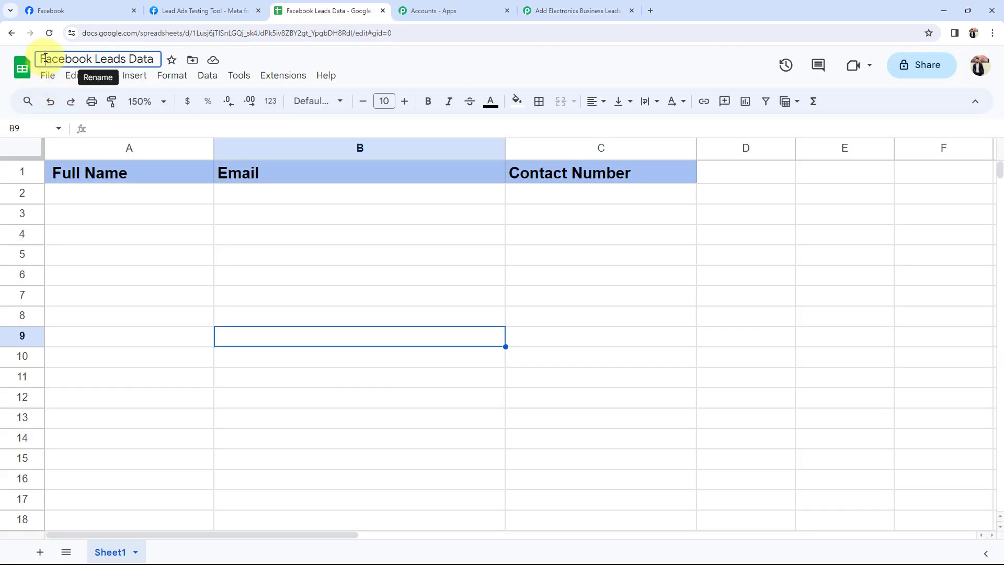
left_click_drag(46, 60, 146, 68)
left_click(162, 249)
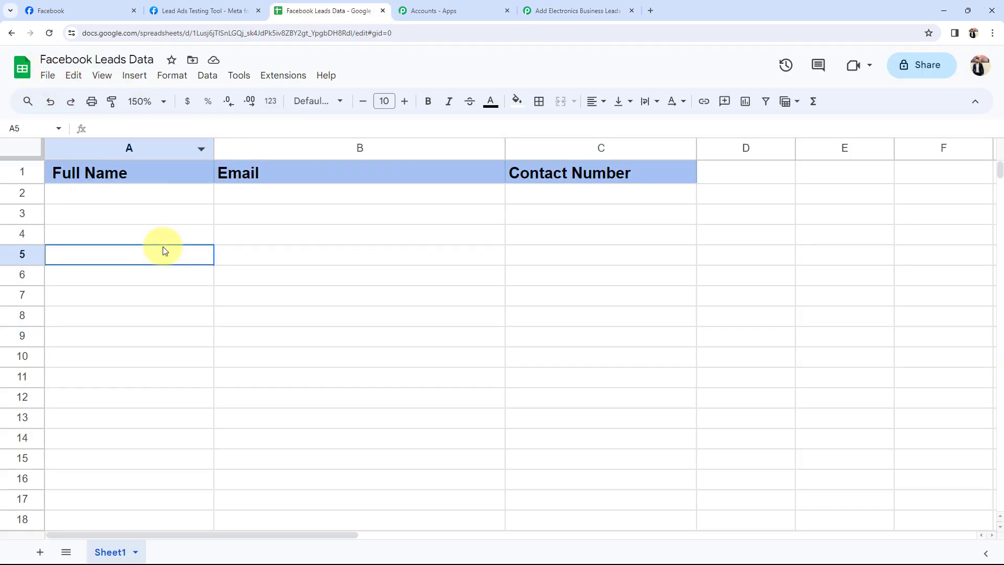
left_click(538, 10)
left_click(285, 432)
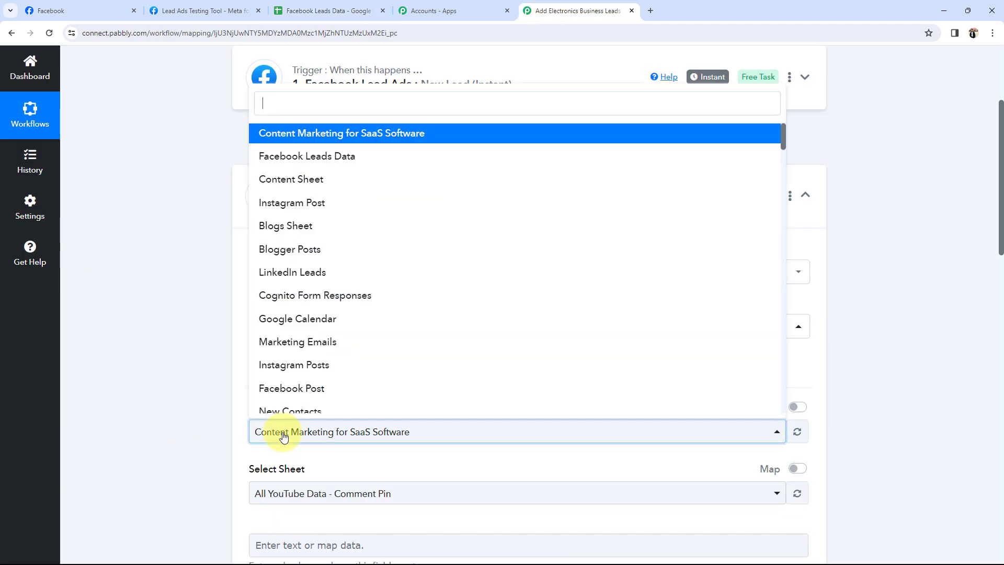
left_click(285, 157)
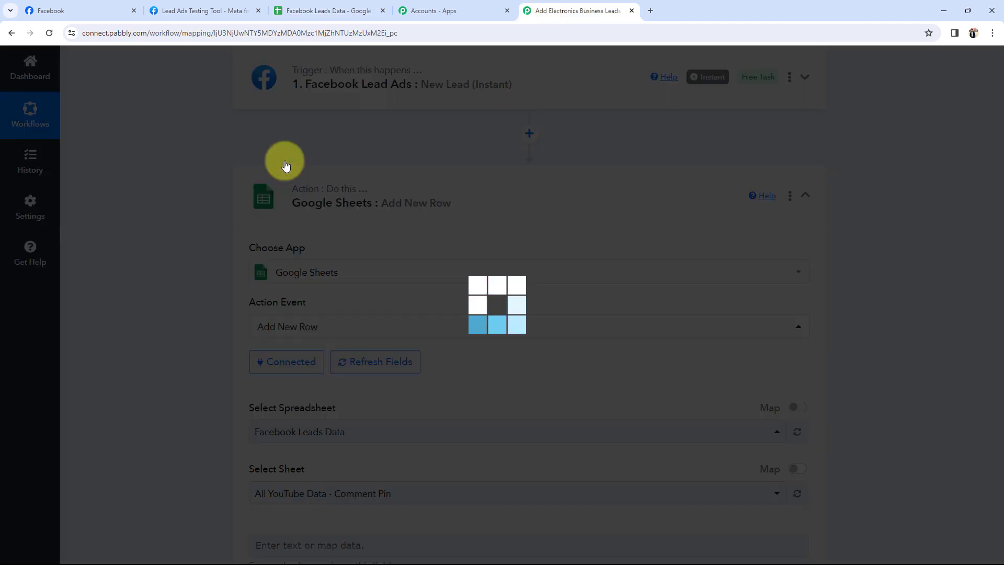
Compare the action's Sheet1 selection and its Full Name, Email and Contact Number fields with the columns of the Facebook Leads Data spreadsheet.
left_click(321, 10)
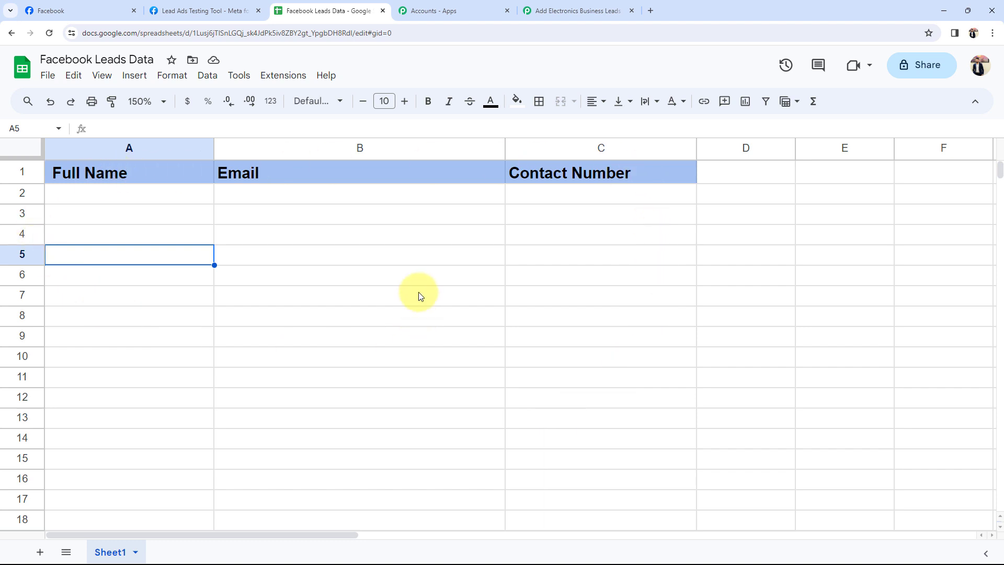
left_click(408, 268)
left_click(591, 11)
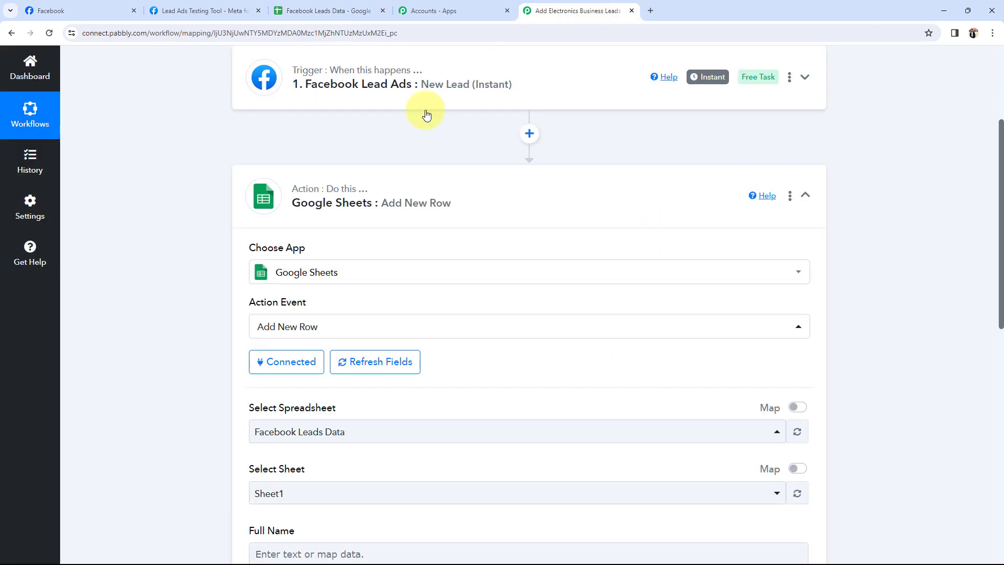
scroll(177, 316, "down", 5)
scroll(177, 316, "down", 2)
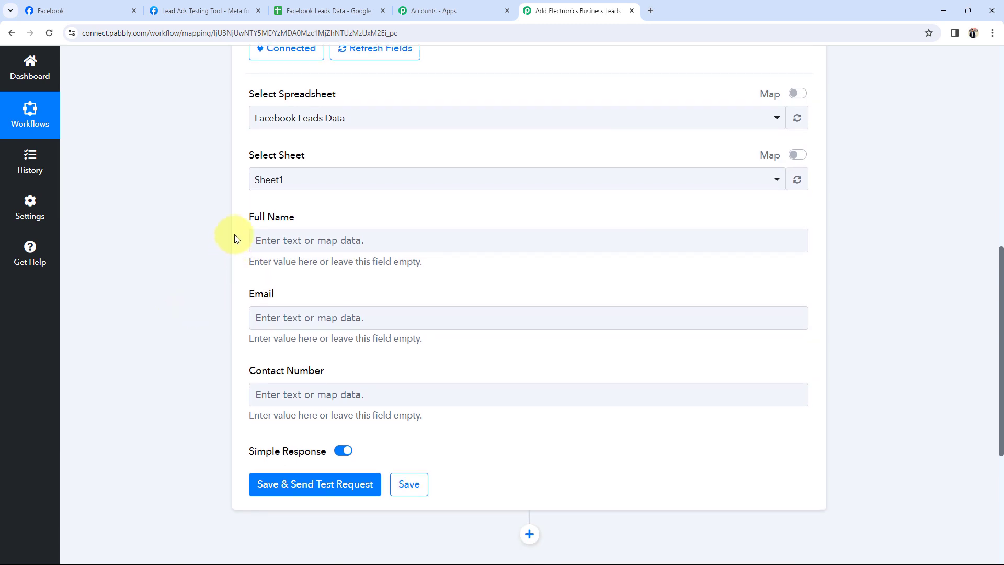
triple_click(253, 215)
left_click(311, 5)
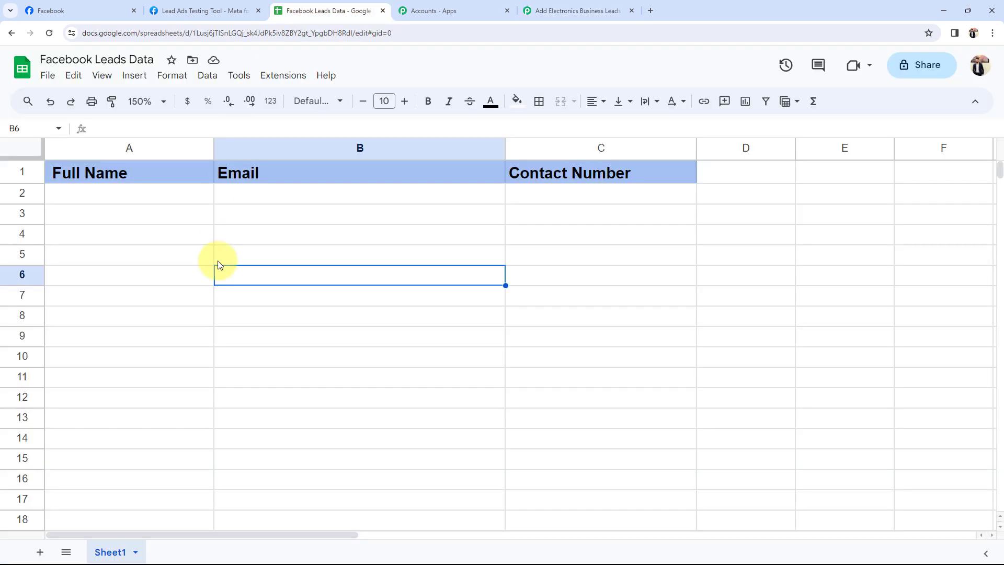
left_click(588, 8)
left_click(202, 297)
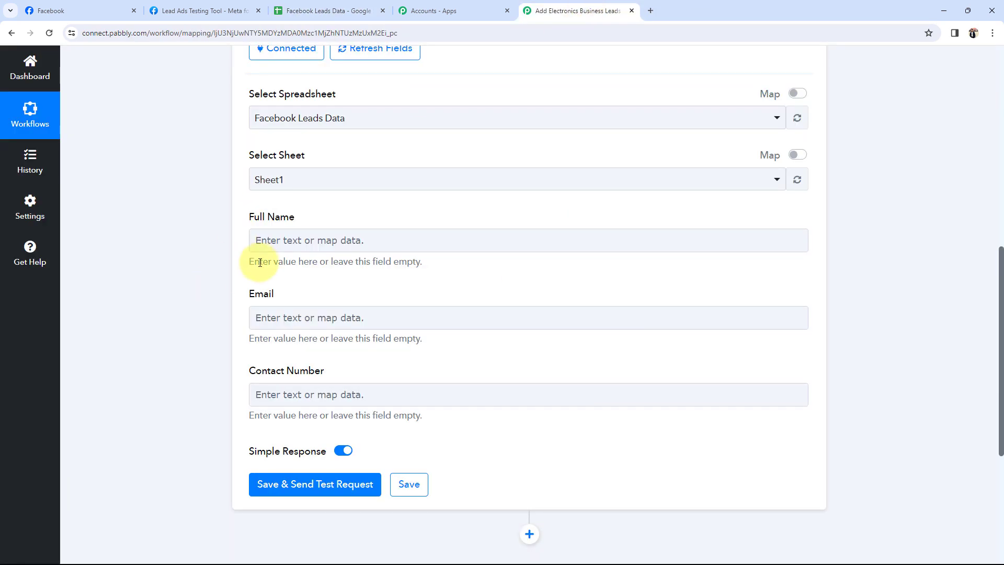
left_click(269, 396)
left_click(175, 369)
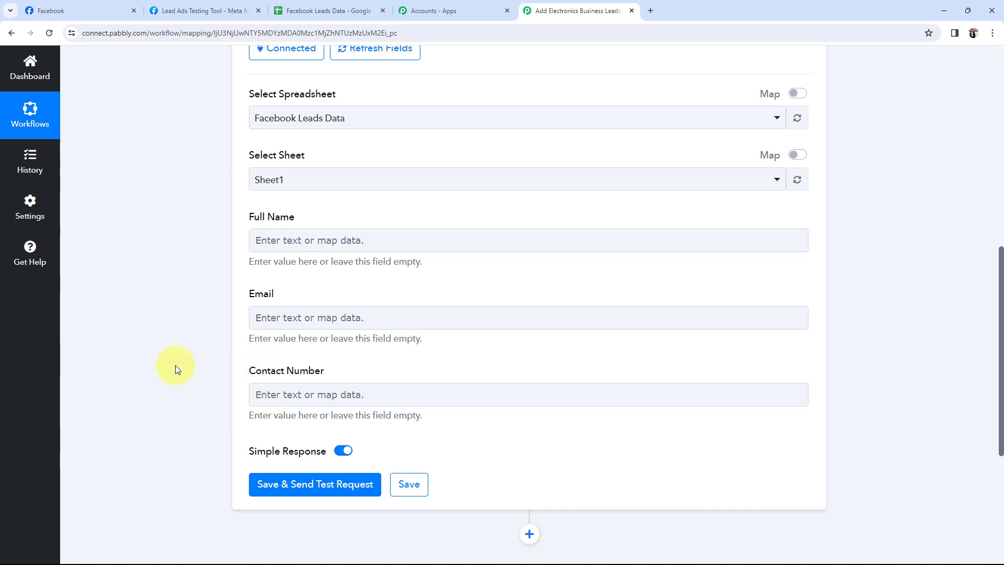
Map the Google Sheets action's Full Name field to Res4 Full Name from the Facebook Lead Ads trigger.
scroll(174, 364, "up", 10)
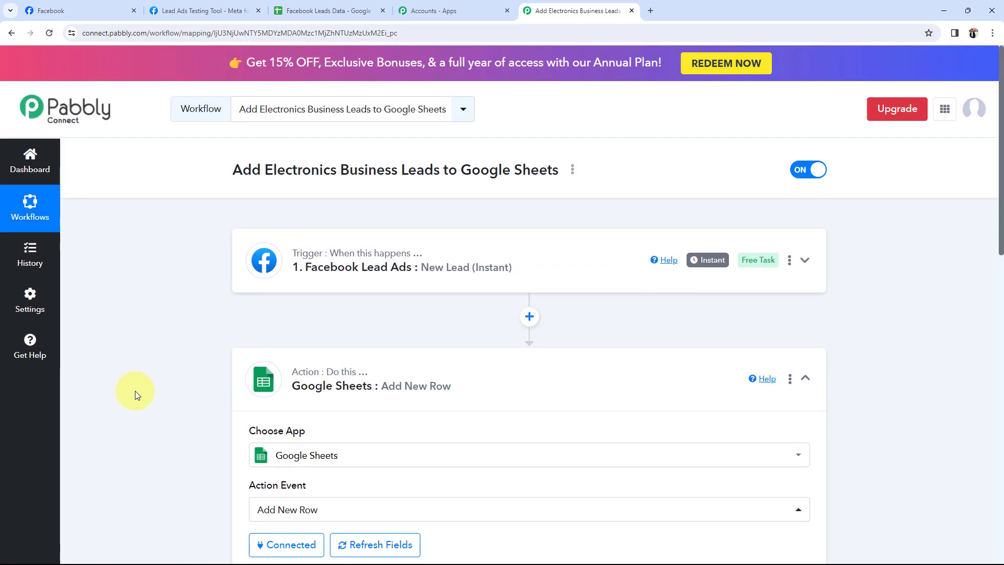
scroll(146, 391, "down", 10)
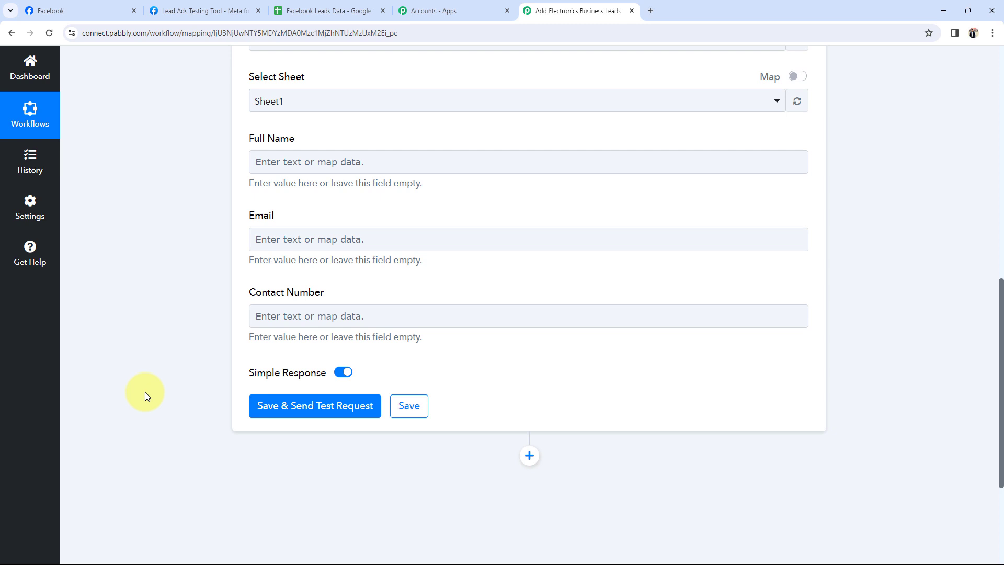
scroll(146, 391, "up", 1)
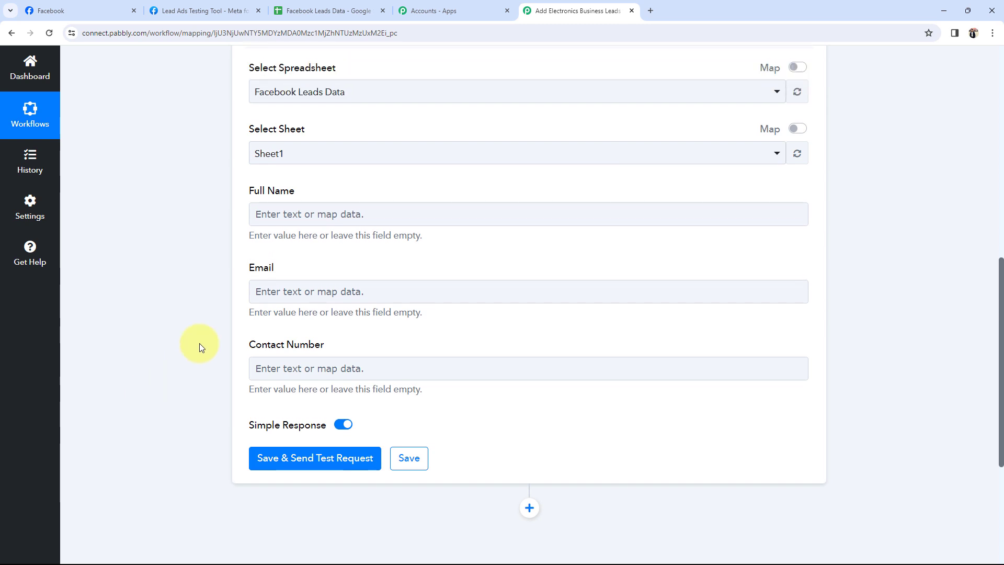
left_click(271, 208)
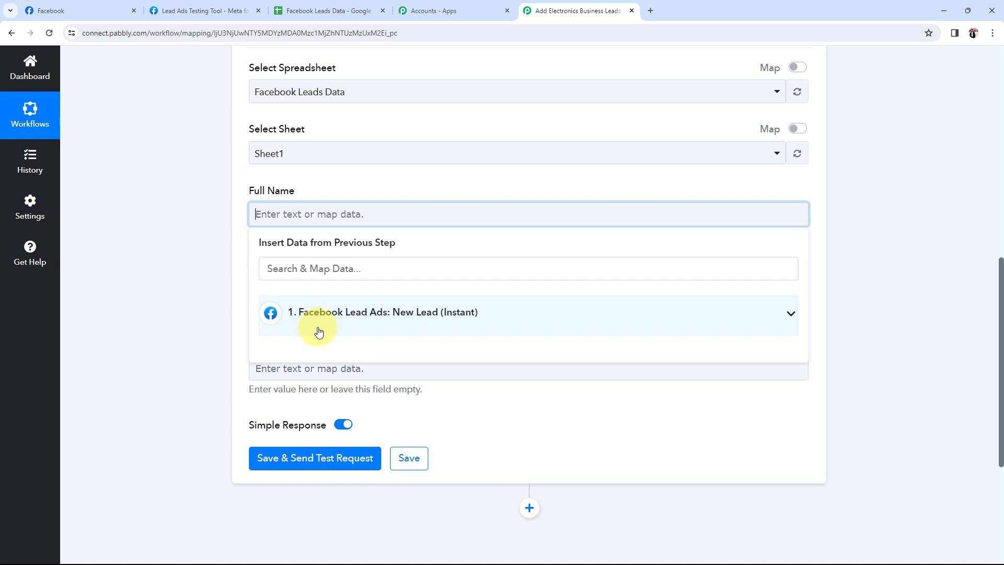
left_click(778, 323)
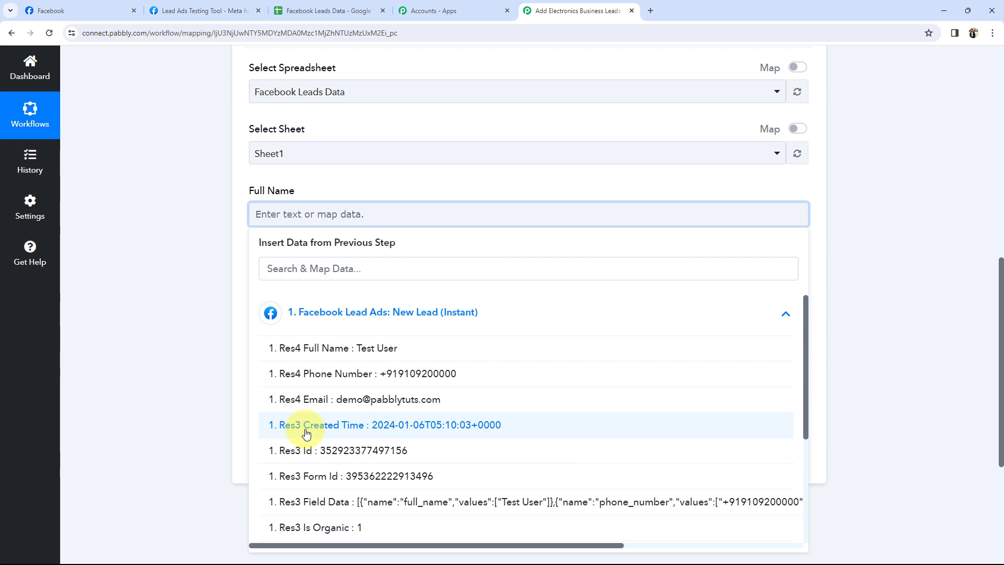
left_click(384, 348)
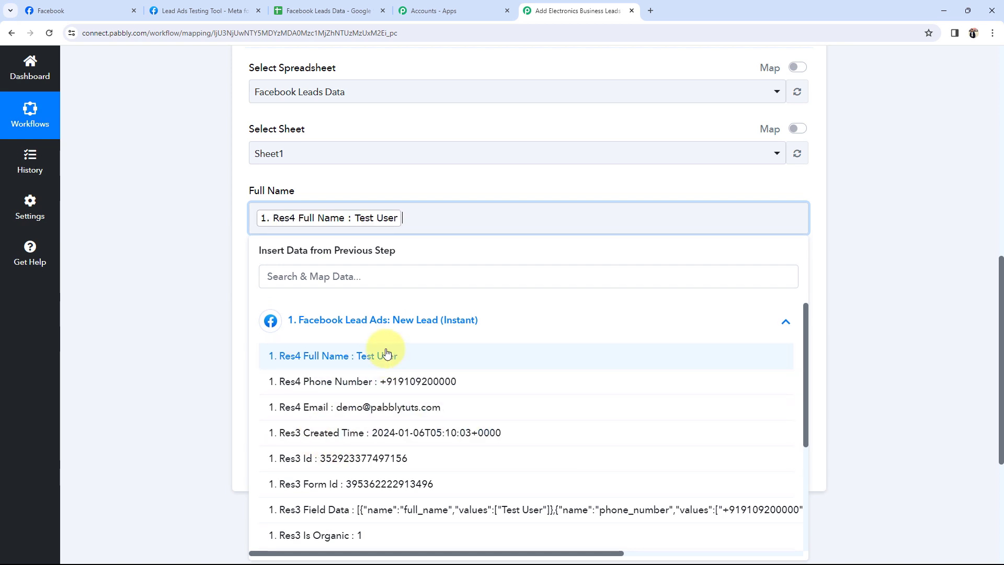
left_click(184, 244)
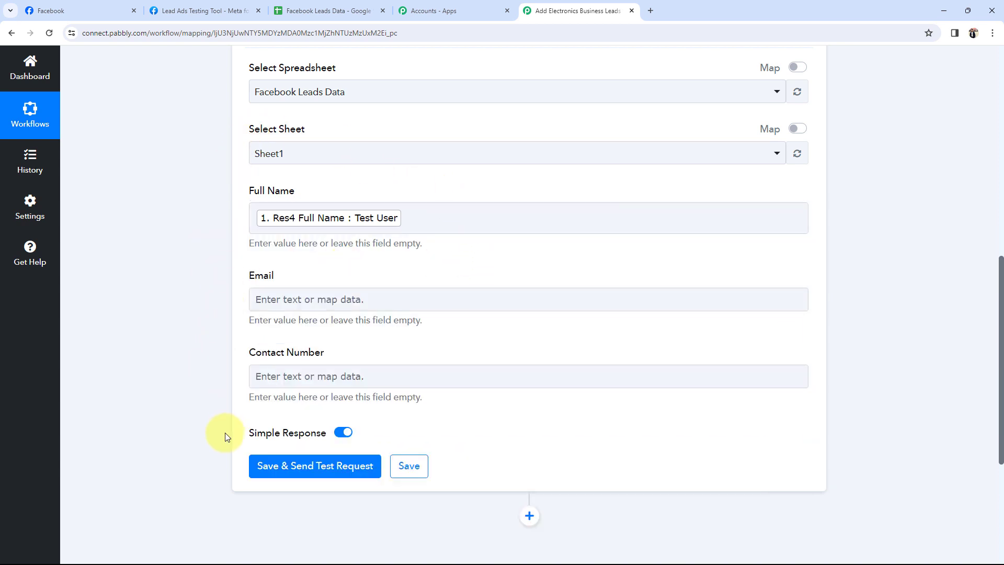
Map the Google Sheets action's Email field to Res4 Email from the Facebook Lead Ads trigger.
scroll(225, 432, "down", 2)
left_click(274, 192)
left_click(301, 285)
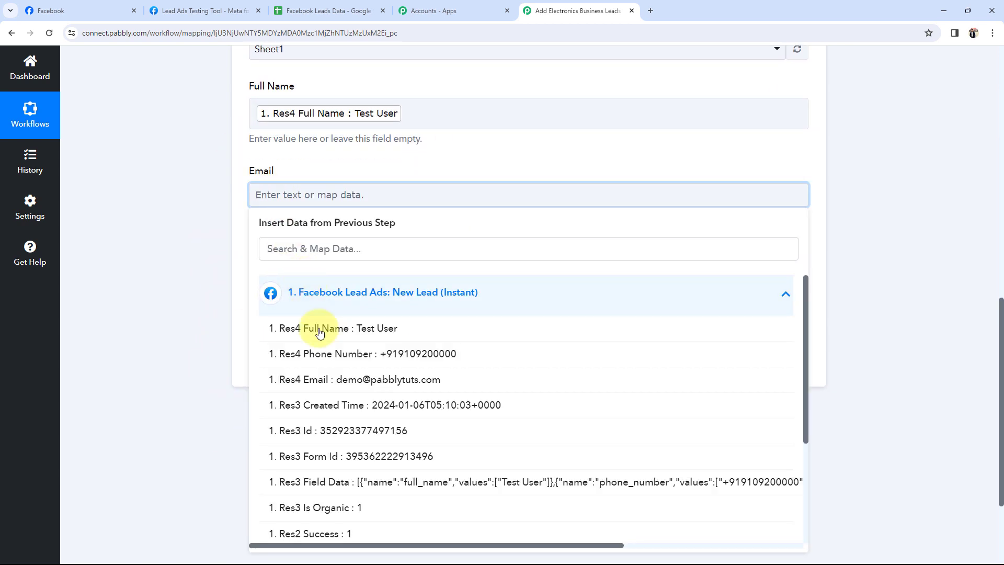
left_click(331, 380)
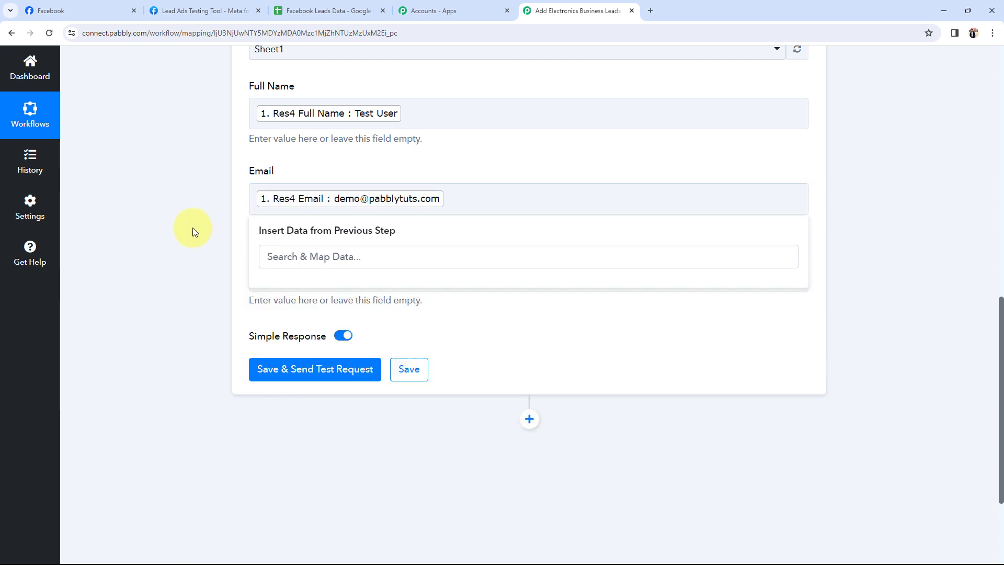
left_click(192, 229)
Map the Google Sheets action's Contact Number field to Res4 Phone Number from the Facebook Lead Ads trigger.
left_click(291, 279)
left_click(319, 377)
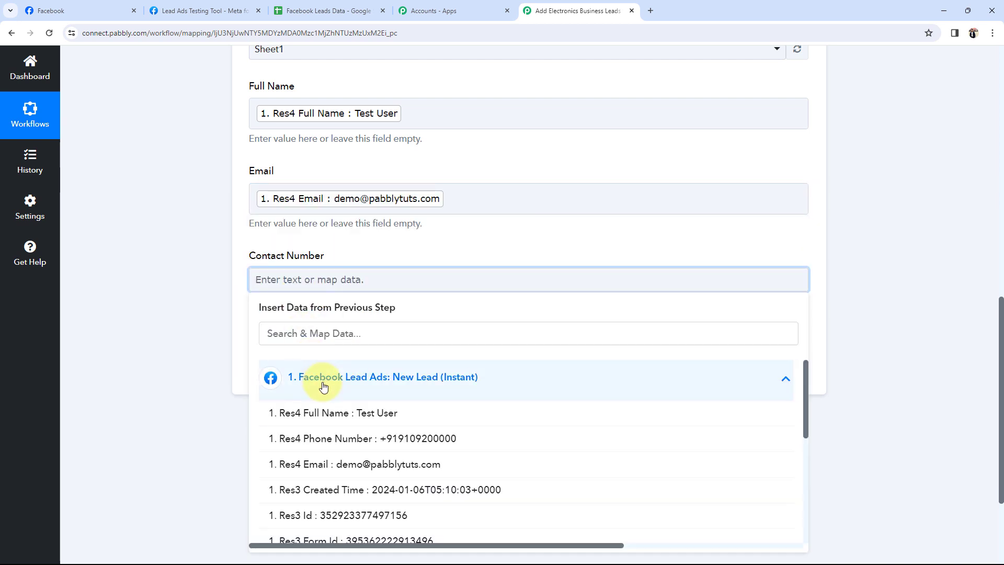
left_click(325, 438)
left_click(214, 302)
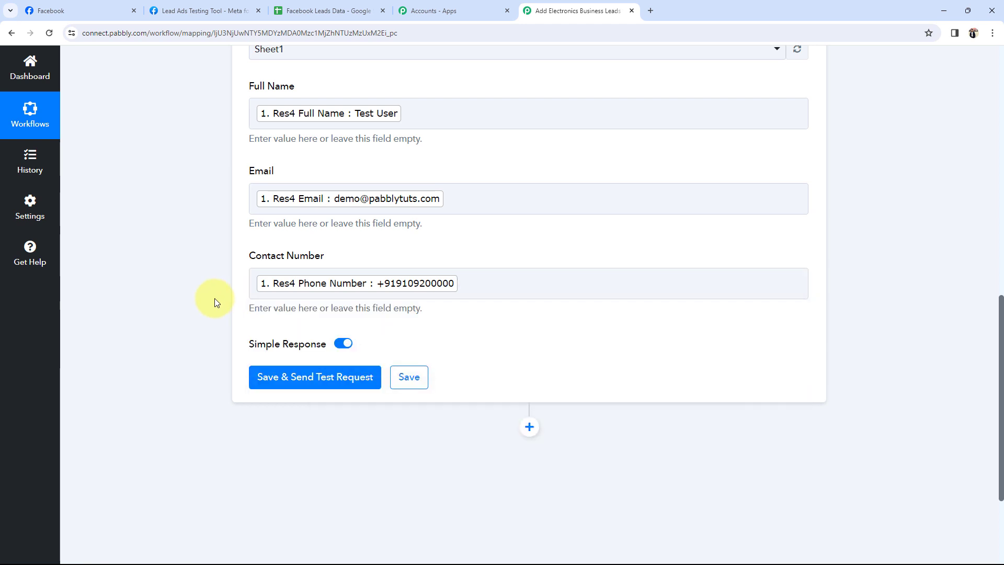
scroll(214, 302, "up", 2)
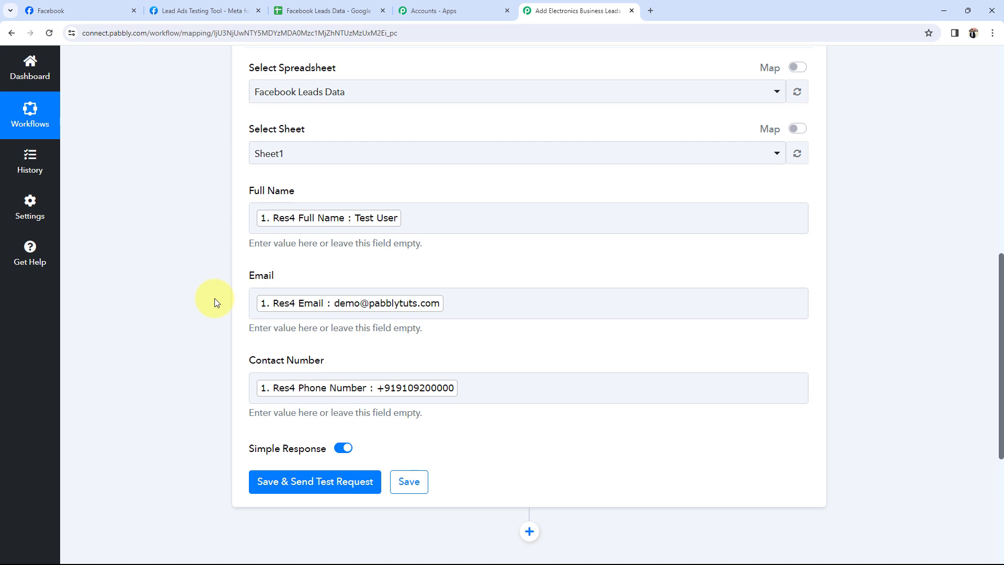
left_click(78, 11)
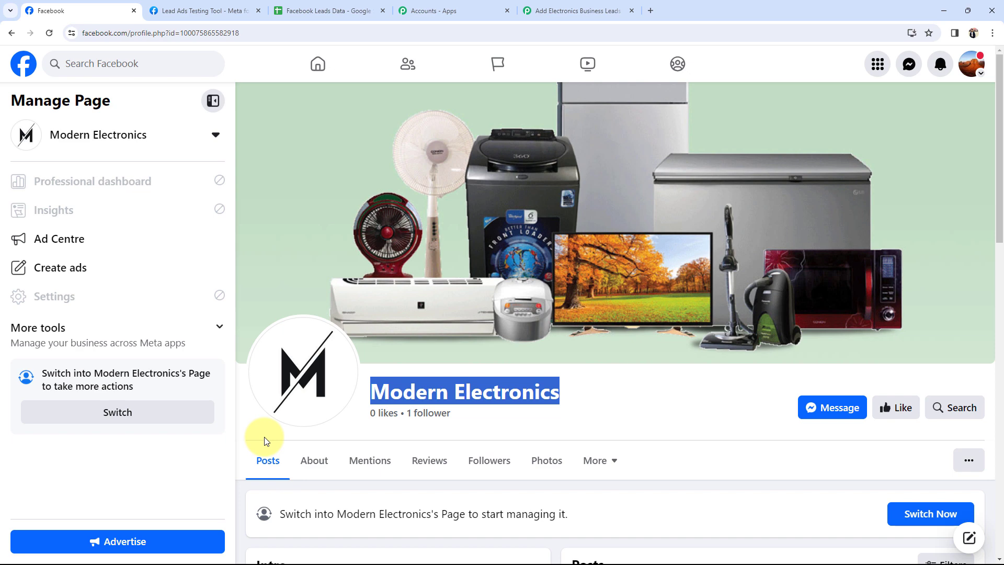
left_click(542, 15)
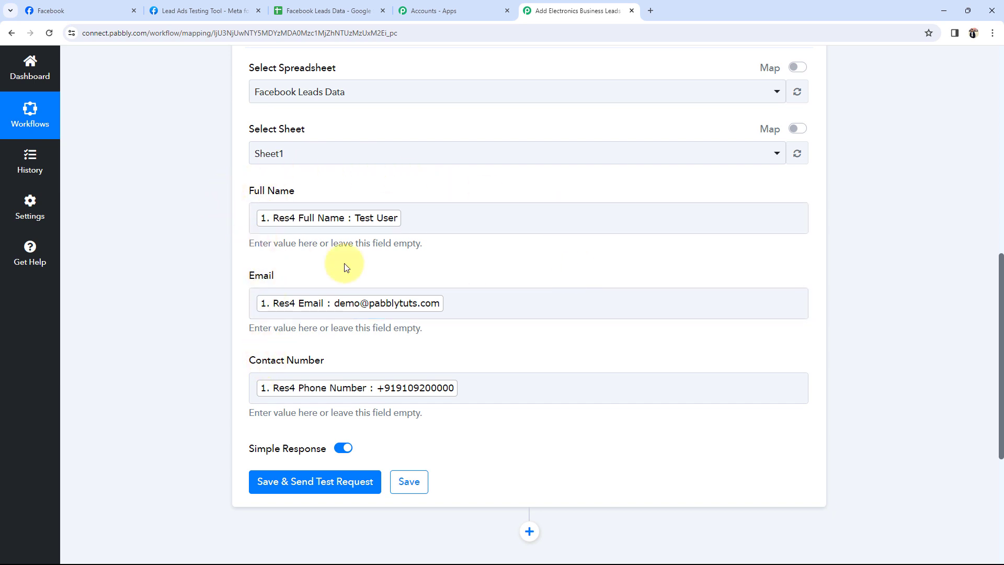
Save the Google Sheets Add New Row action with a test request and review the received response.
left_click(347, 306)
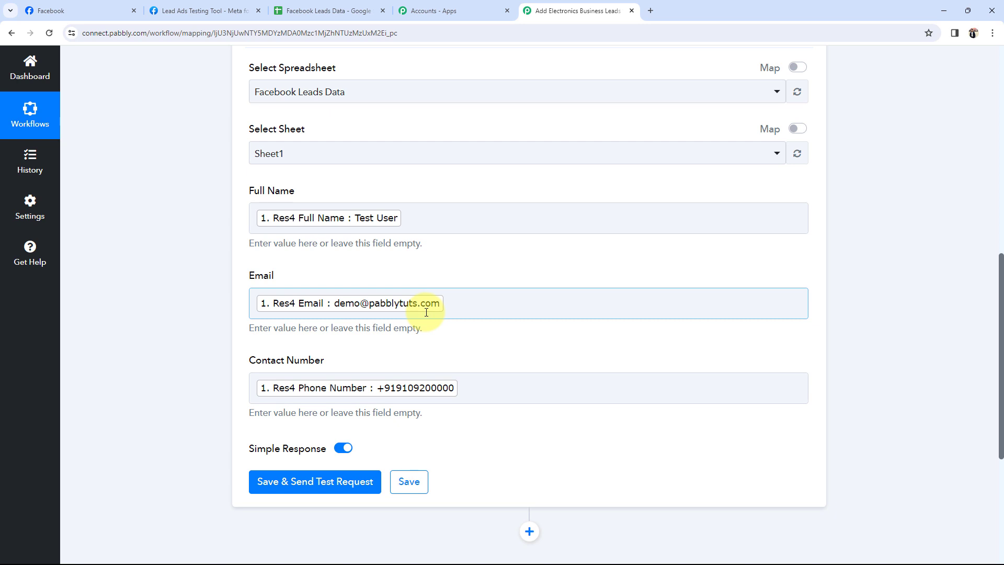
left_click(281, 486)
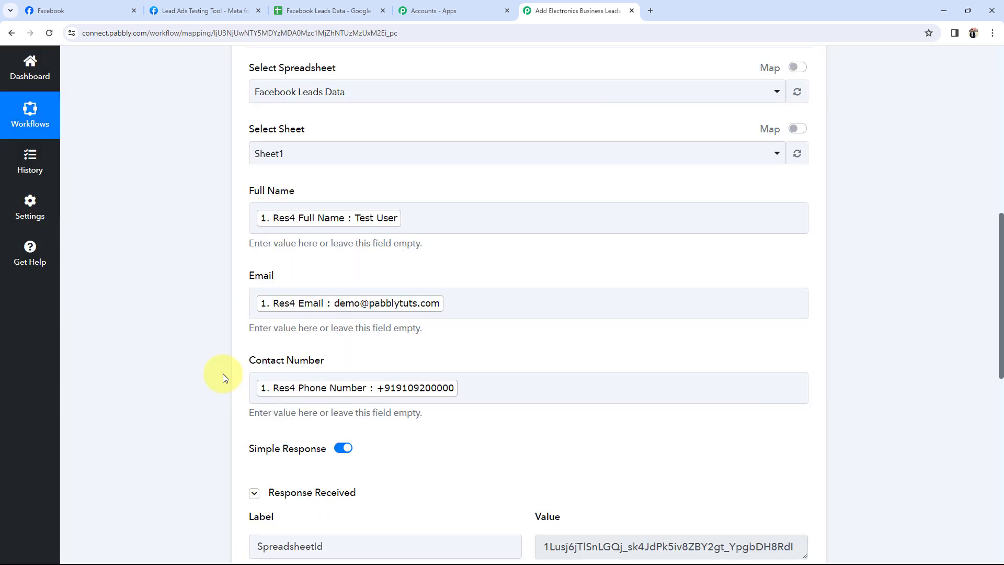
scroll(223, 373, "down", 8)
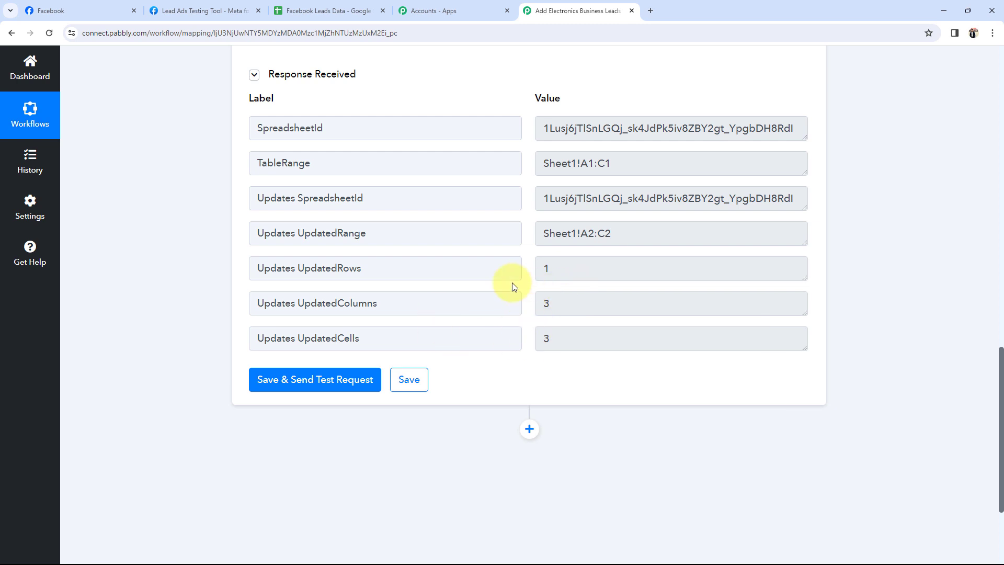
Check the test lead's Full Name, Email and Contact Number in row 2 of the Facebook Leads Data spreadsheet.
left_click(330, 10)
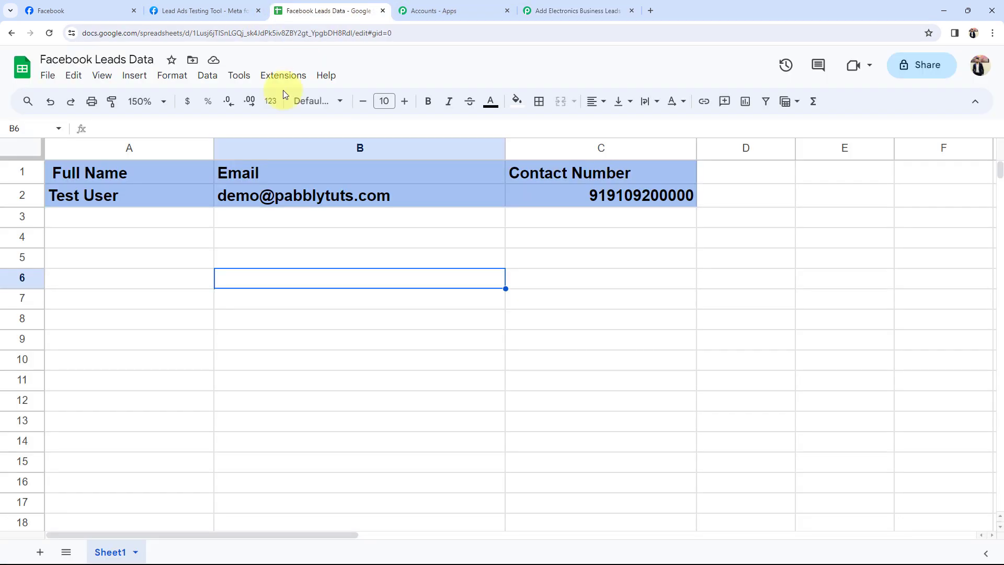
left_click(267, 300)
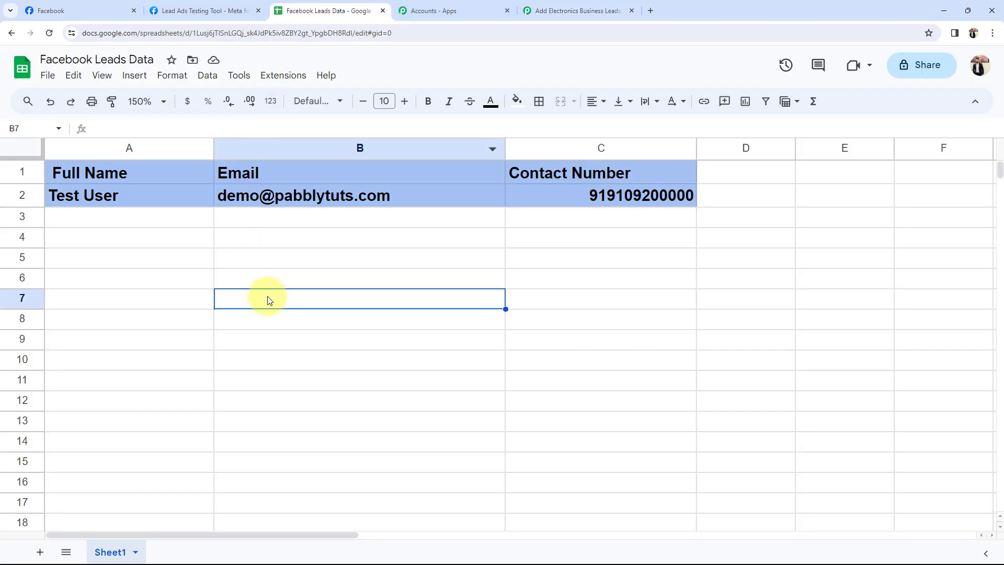
left_click(86, 193)
left_click(559, 201)
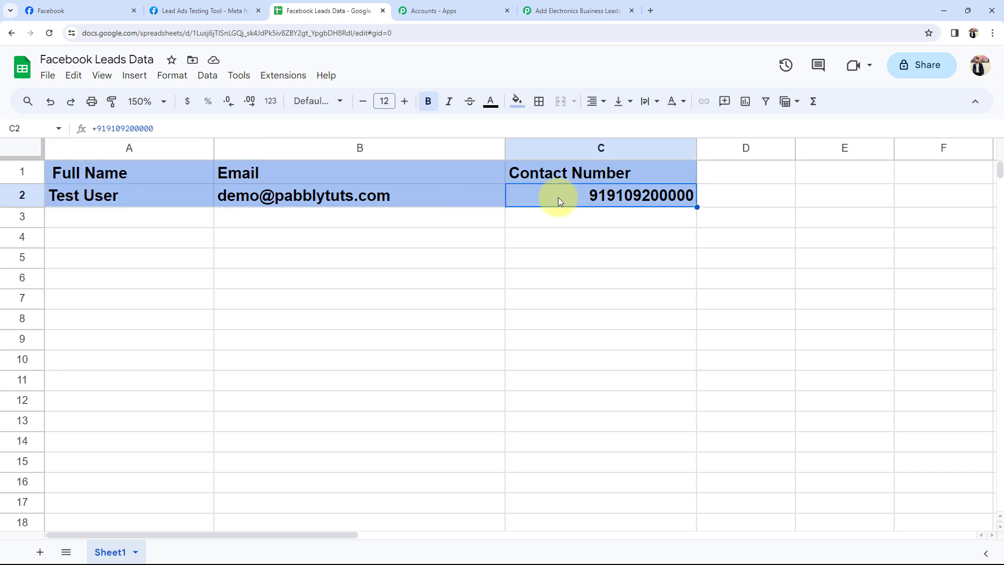
left_click(47, 194)
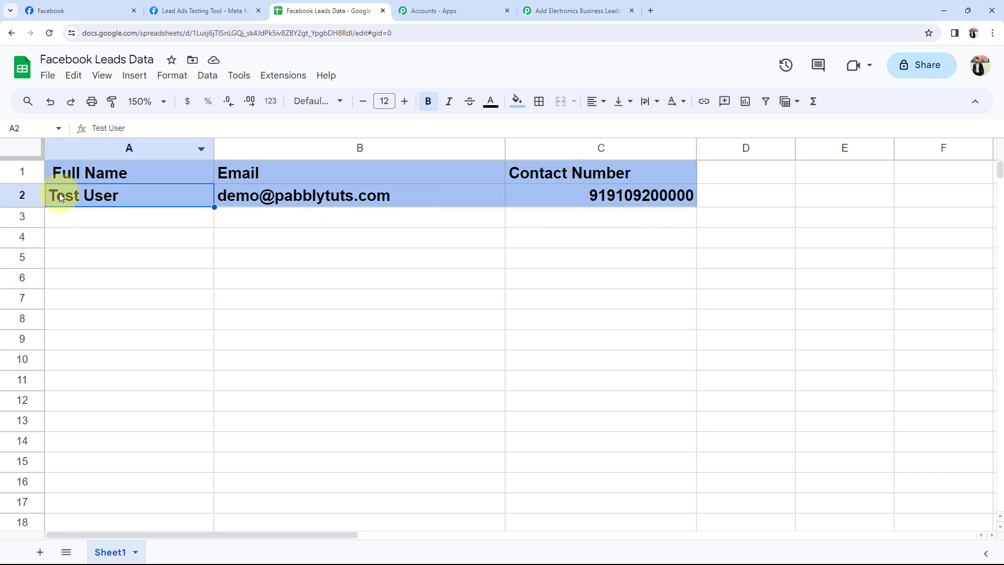
left_click(307, 204)
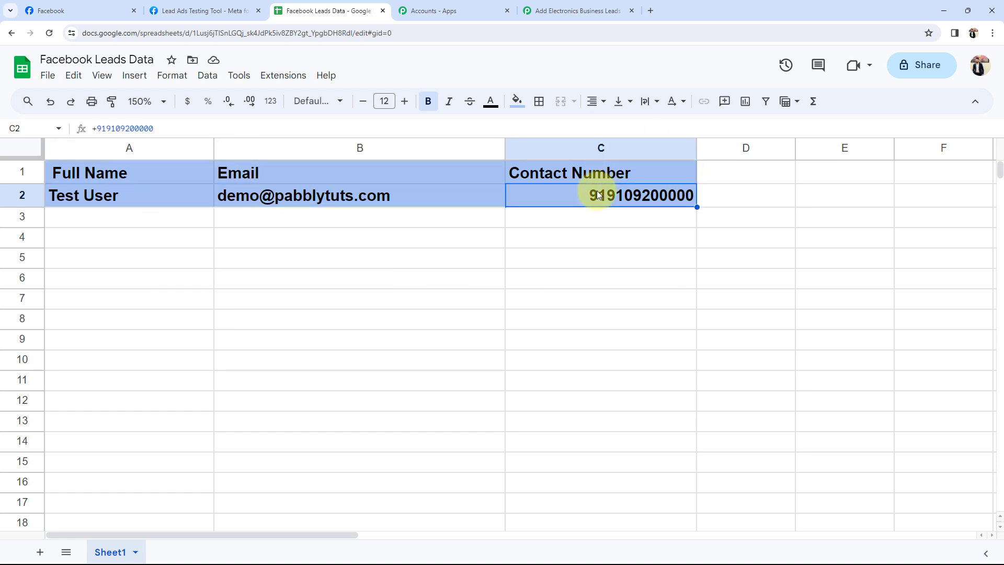
Return to the Pabbly Connect workflow and collapse the Google Sheets action to review the trigger and action together.
left_click(589, 10)
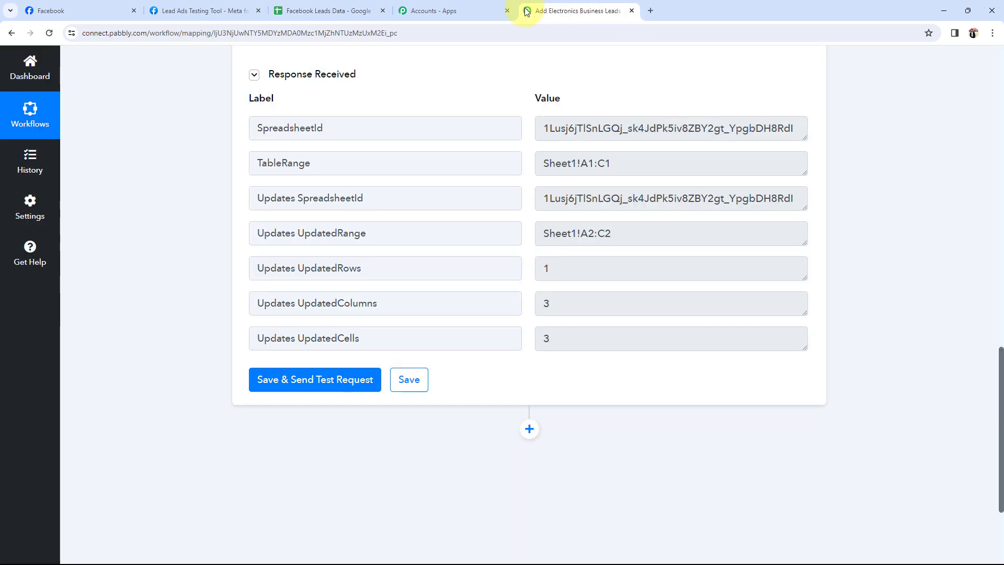
scroll(257, 328, "up", 15)
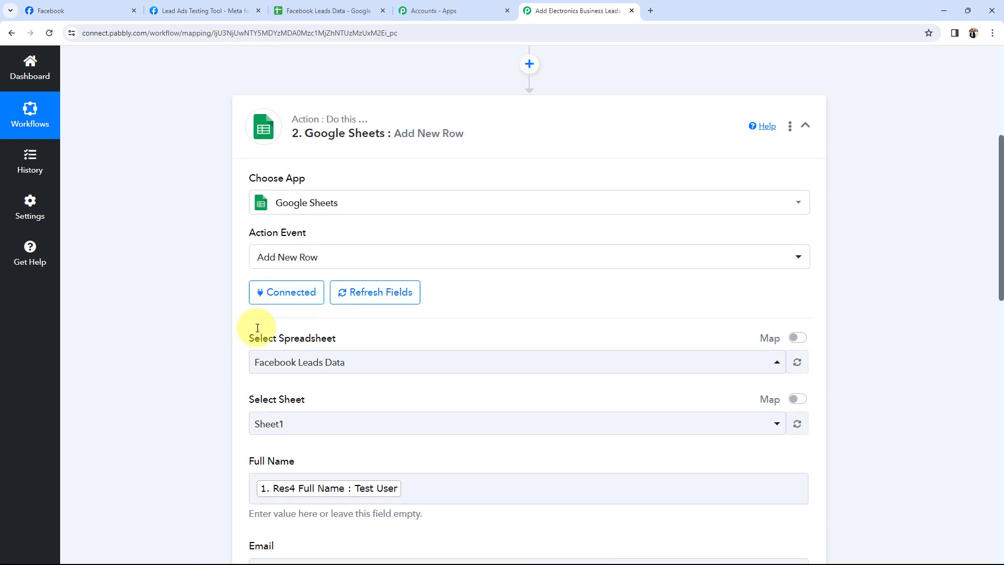
scroll(114, 357, "up", 2)
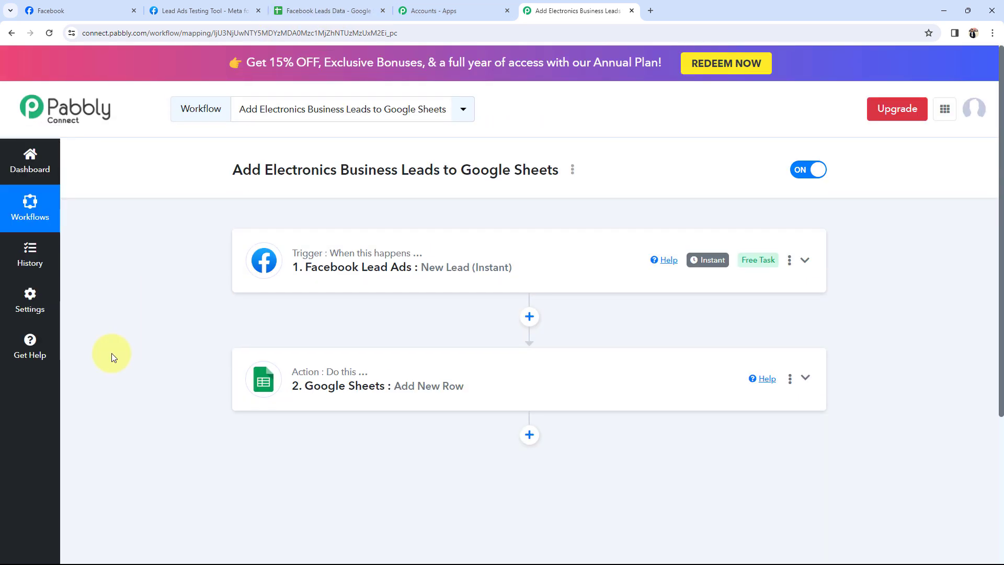